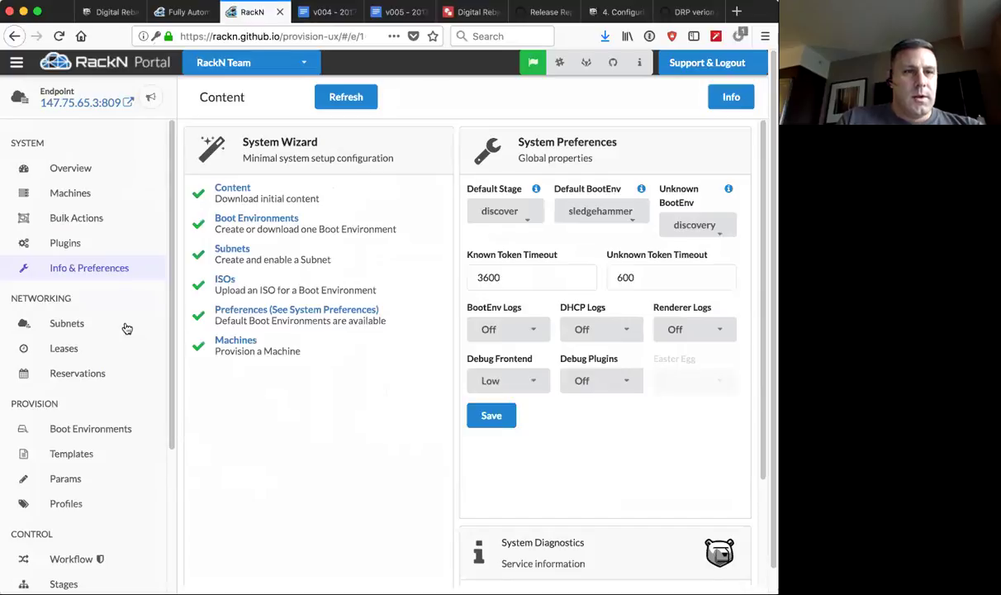
Step: Go to Machines, then open the Jobs list with the gohai, ssh-access and change-stage jobs
click(72, 194)
scroll(121, 378, down, 5)
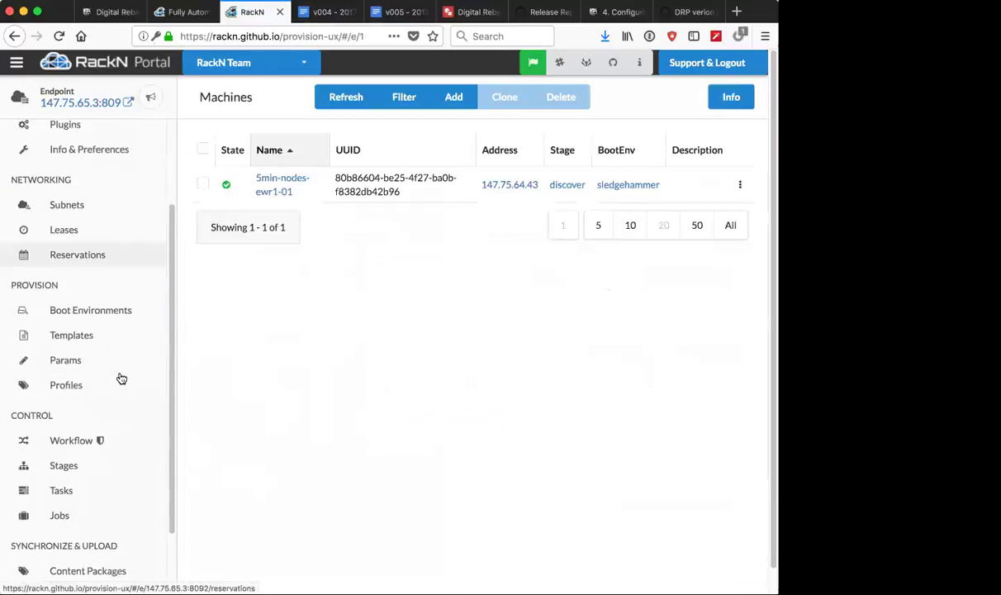
click(60, 449)
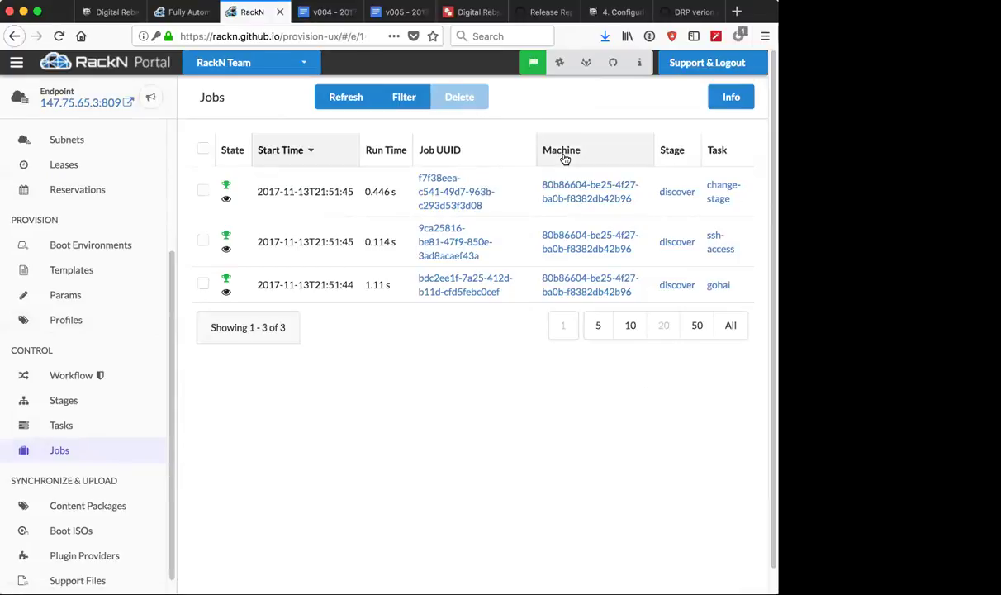
click(404, 97)
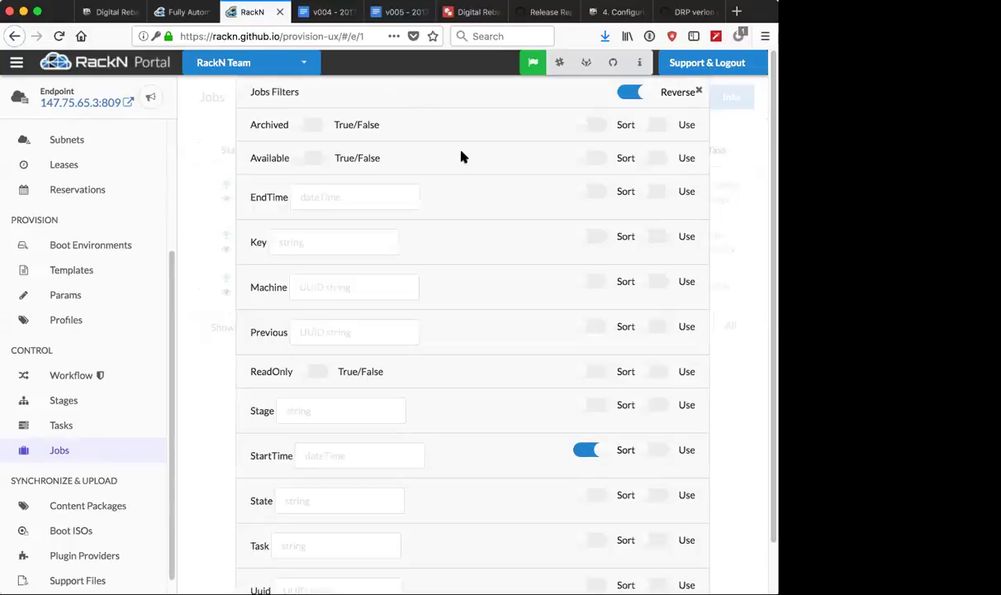
scroll(462, 157, down, 3)
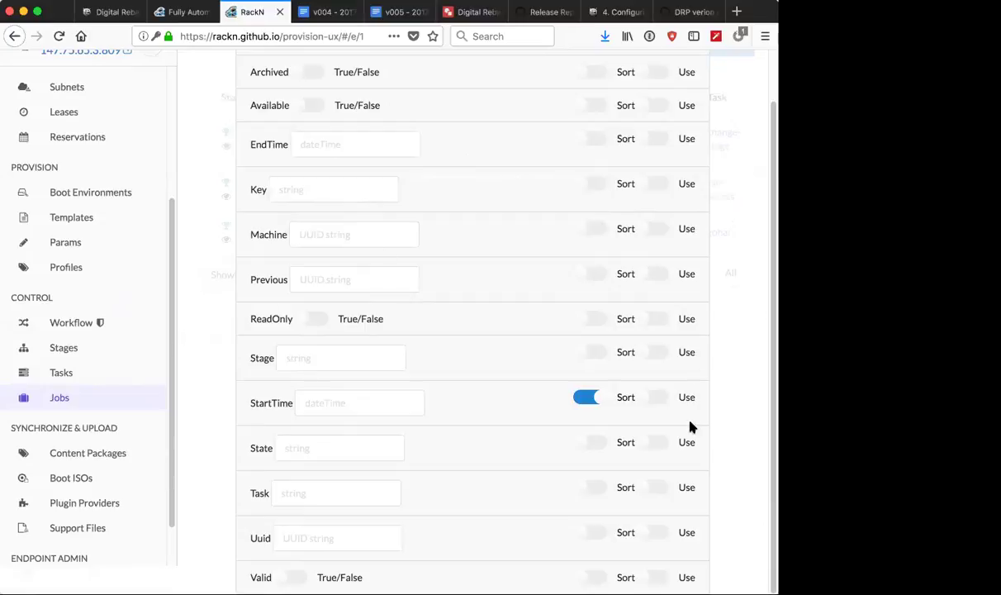
scroll(527, 432, up, 2)
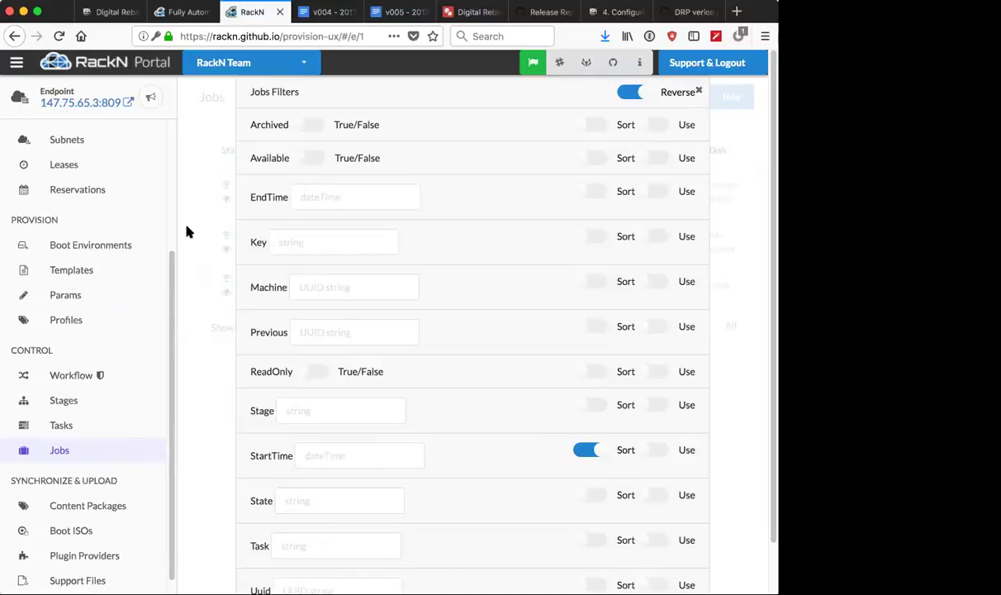
scroll(210, 358, down, 2)
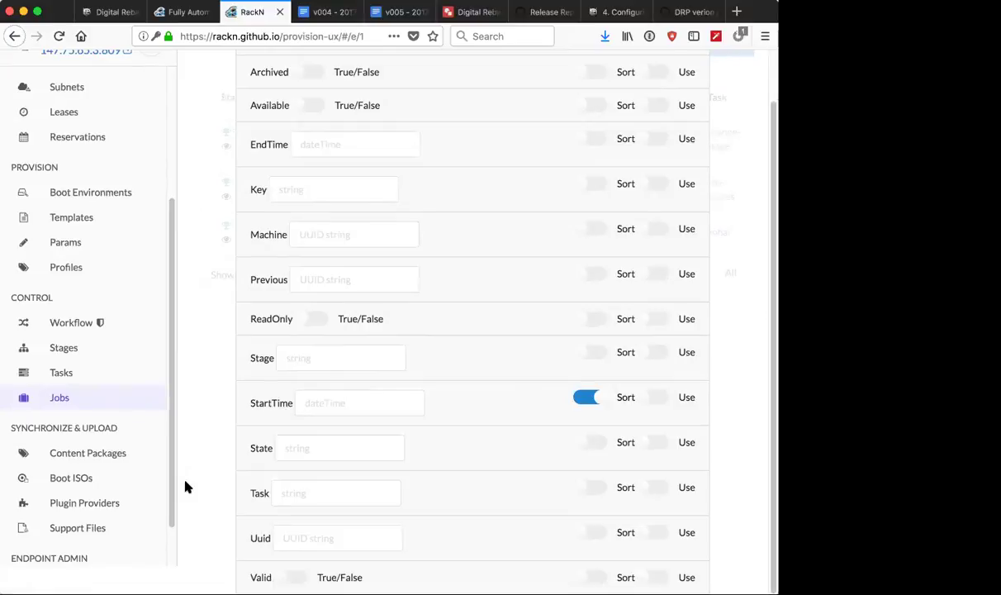
click(59, 36)
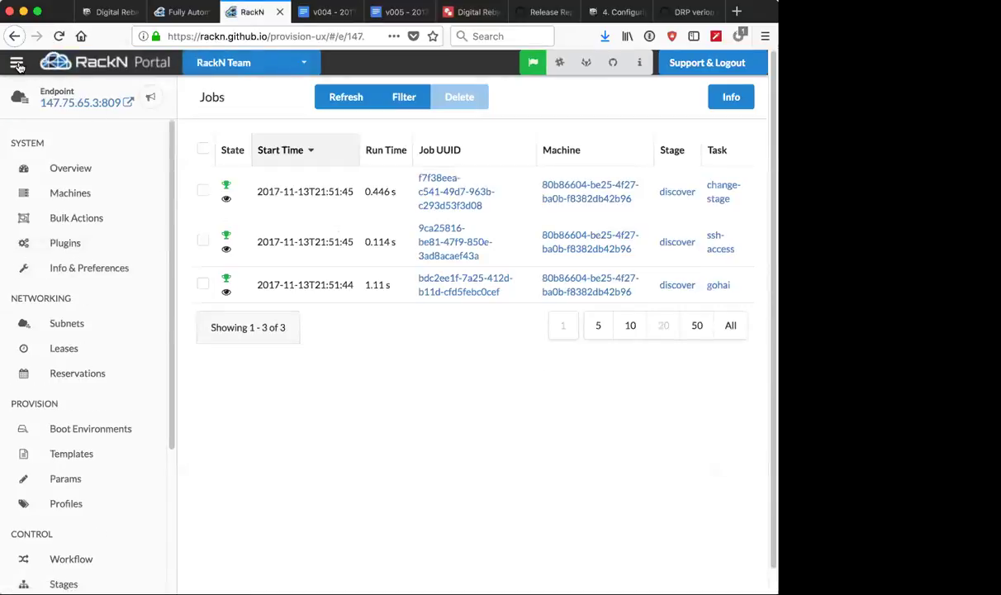
click(16, 63)
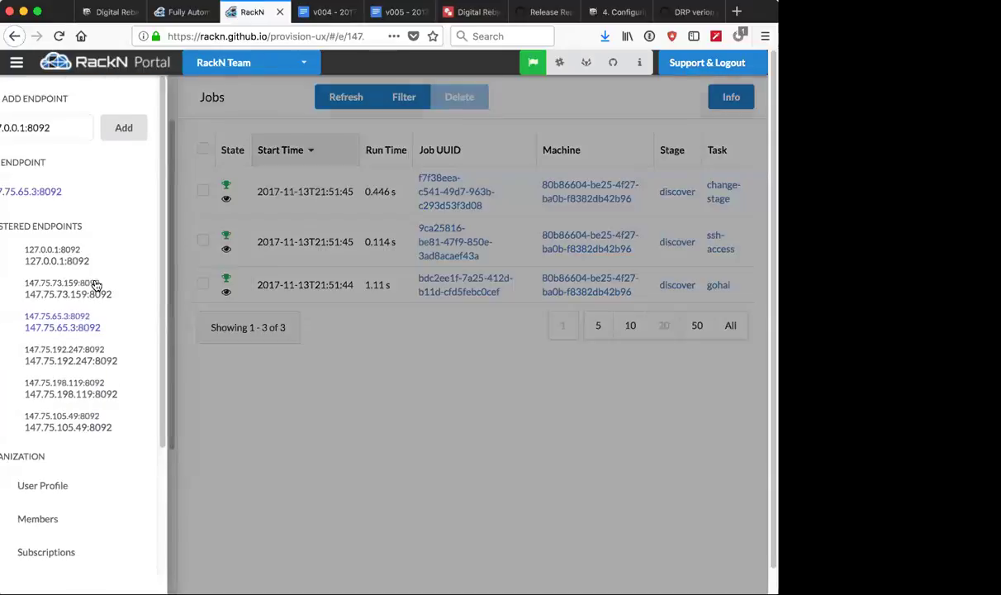
scroll(78, 560, down, 4)
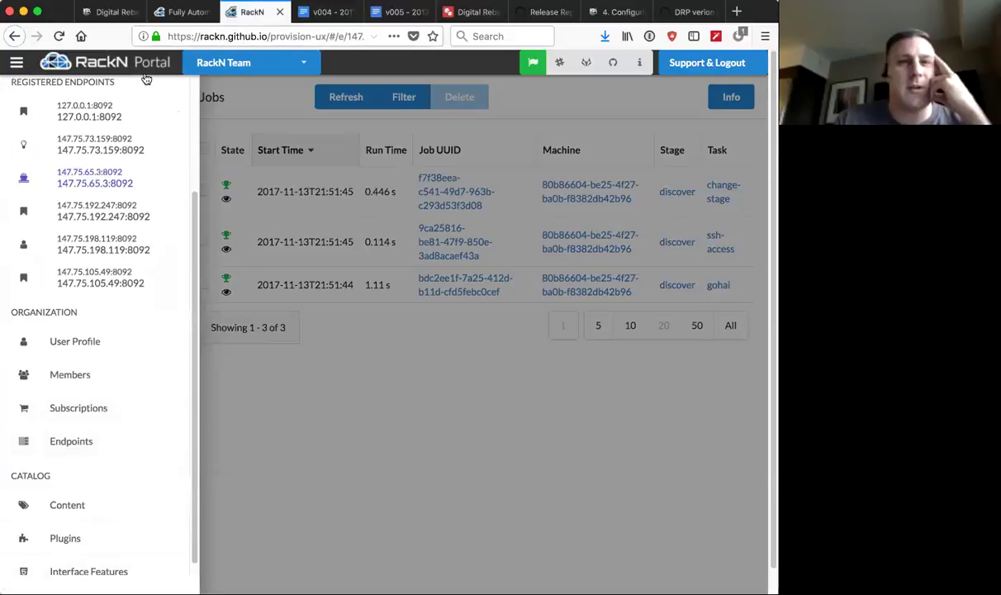
click(339, 400)
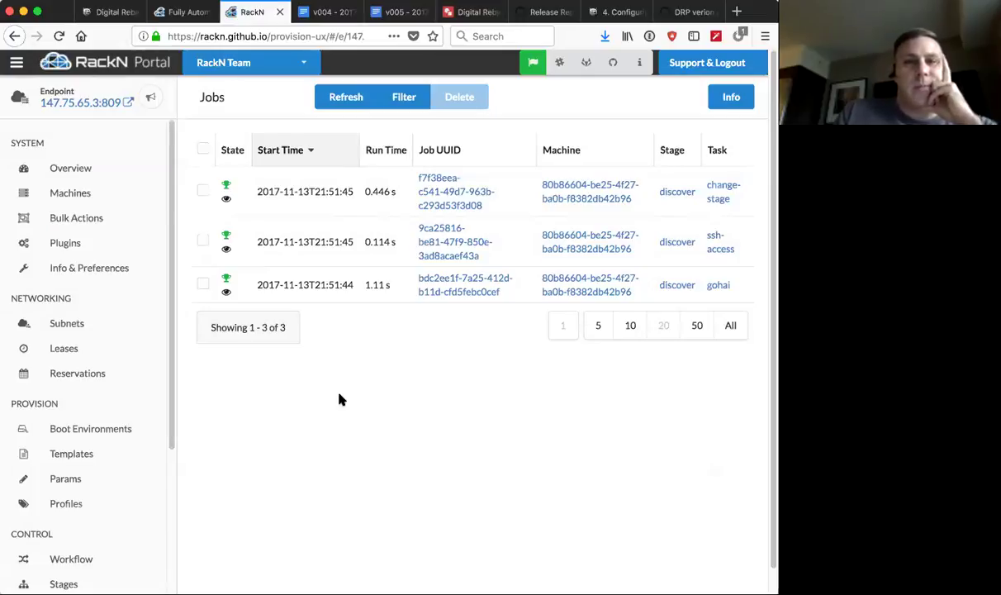
Step: Review the Runner and Jobs agenda in the v005 DRP 3.3 doc, then show the Runner Workflow drawing
click(401, 21)
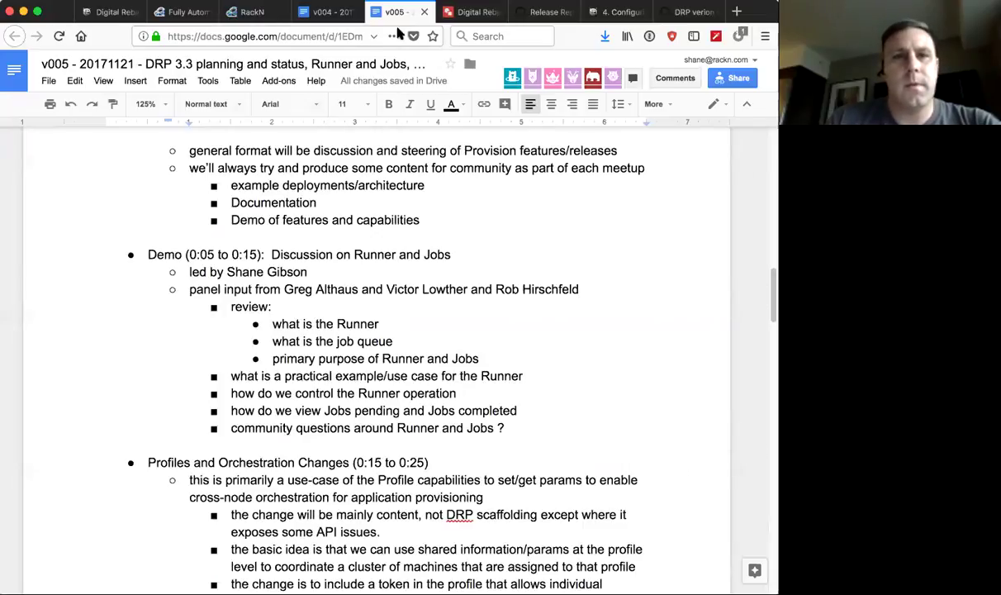
click(471, 12)
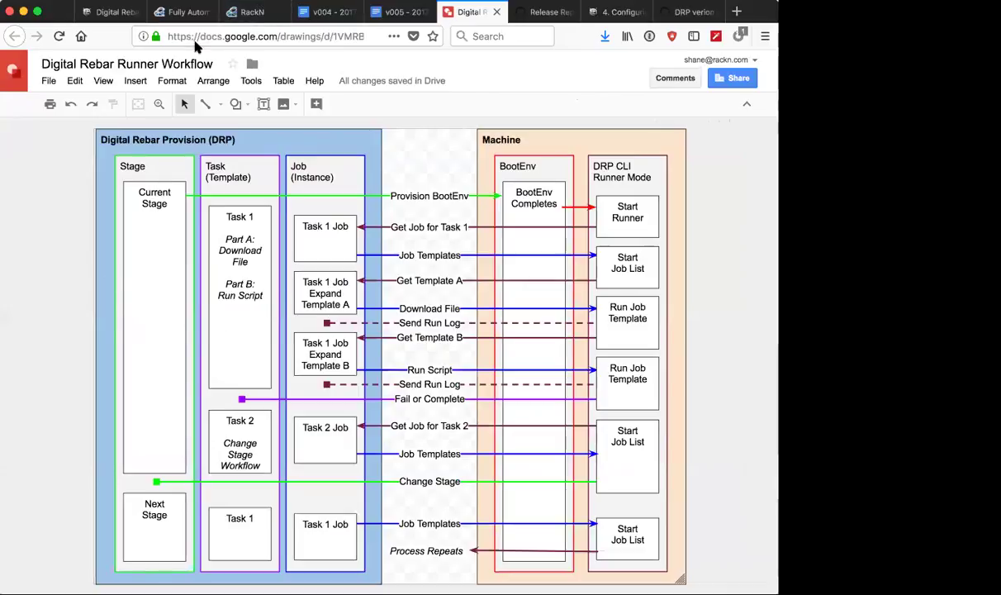
Step: Switch back to the RackN Portal Jobs page with the three discover-stage jobs
click(249, 13)
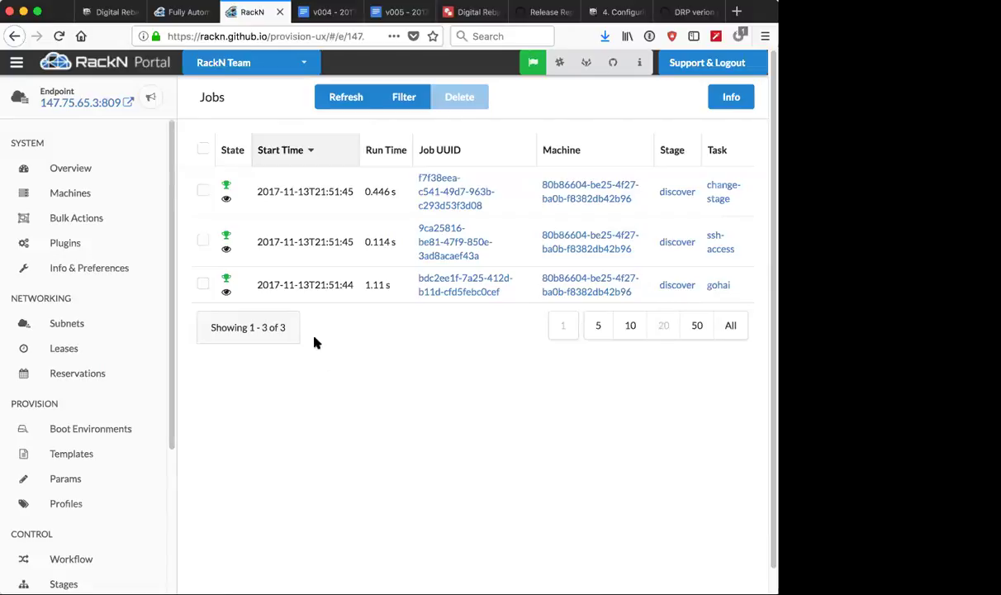
Step: Connect the live Event Log, minimize its window, then go to the Provisioning Automation slides
click(150, 98)
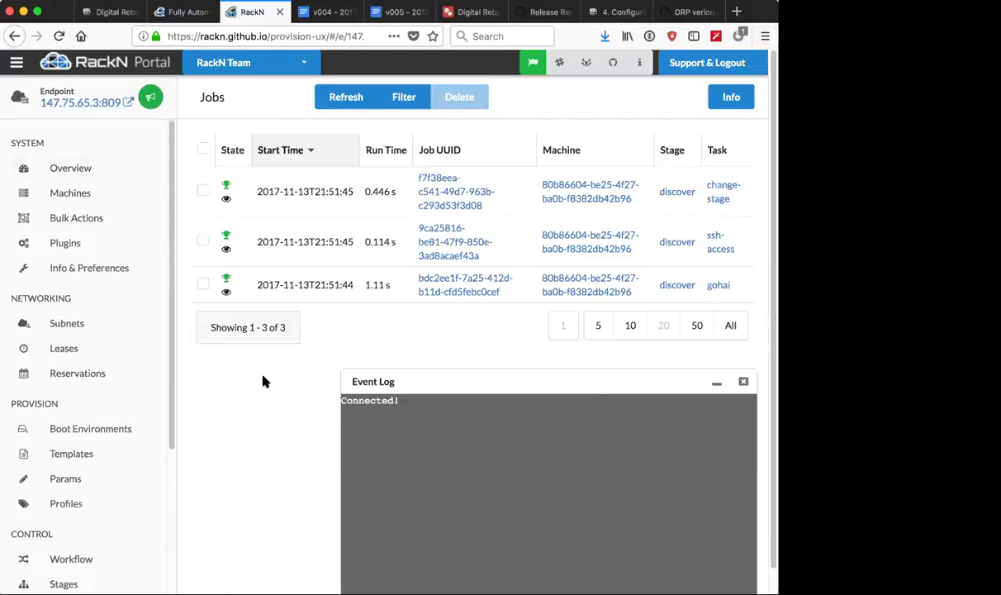
click(717, 383)
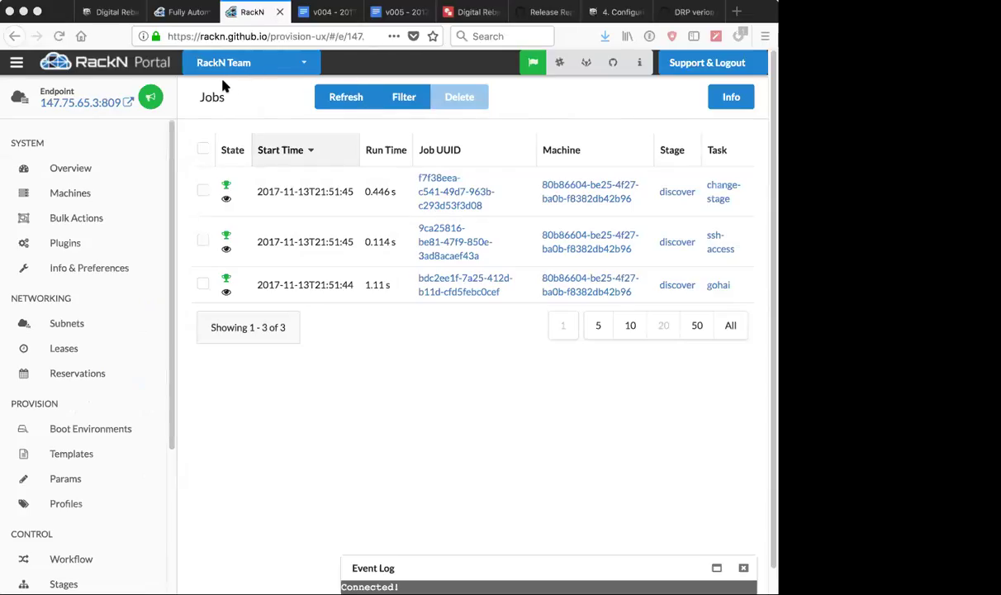
click(277, 12)
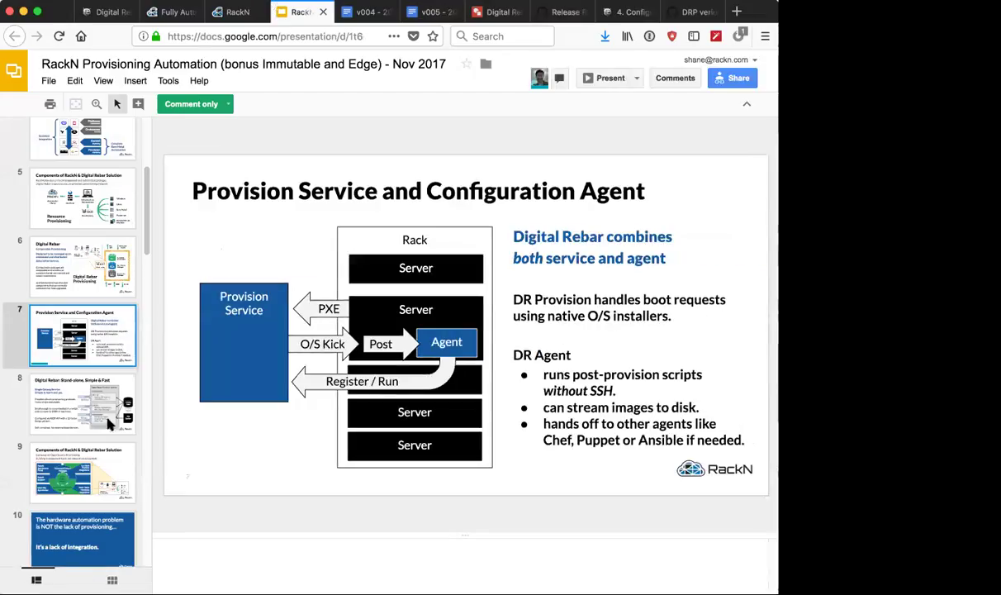
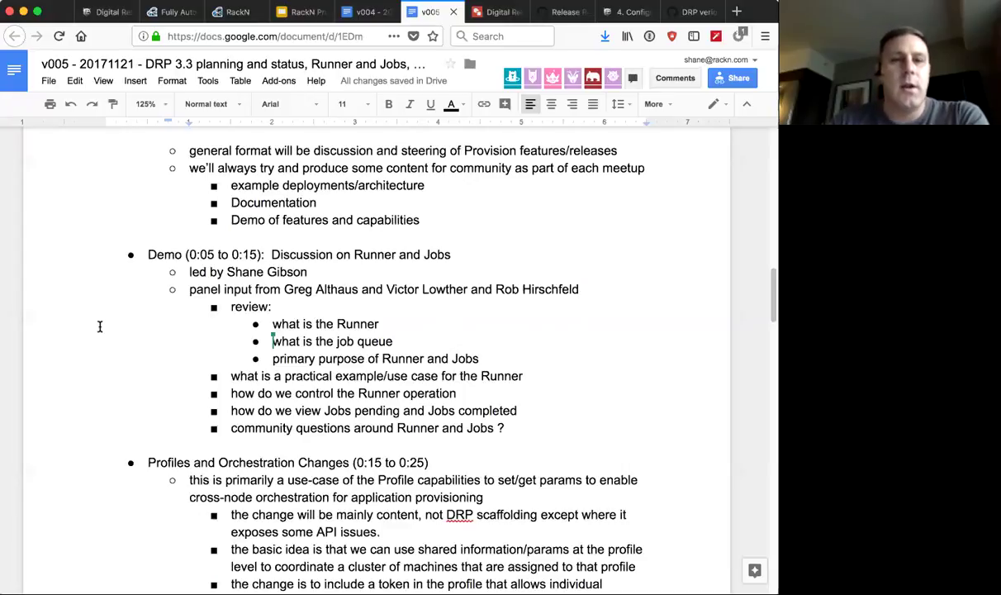
Step: Scroll the agenda down to the Profiles and Orchestration Changes section
scroll(111, 294, down, 3)
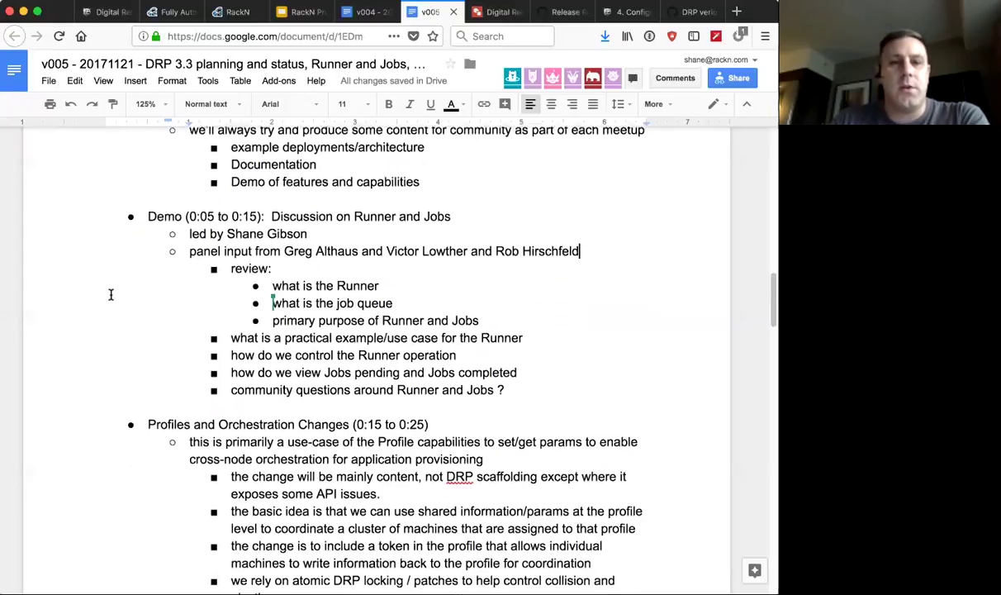
scroll(111, 294, down, 5)
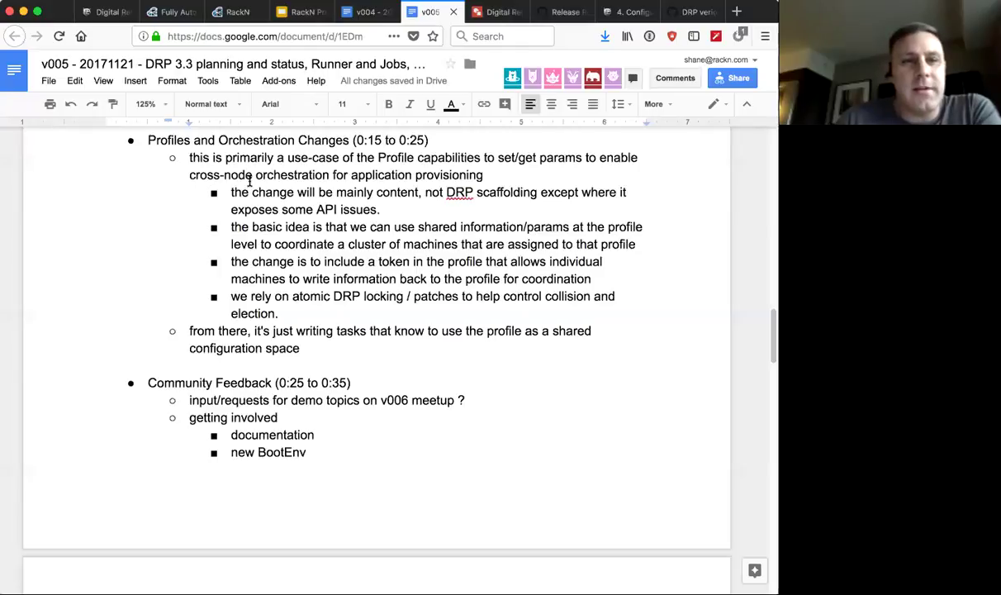
Step: Replace 'orchestration' with 'coordination' and colour it dark red
double_click(324, 175)
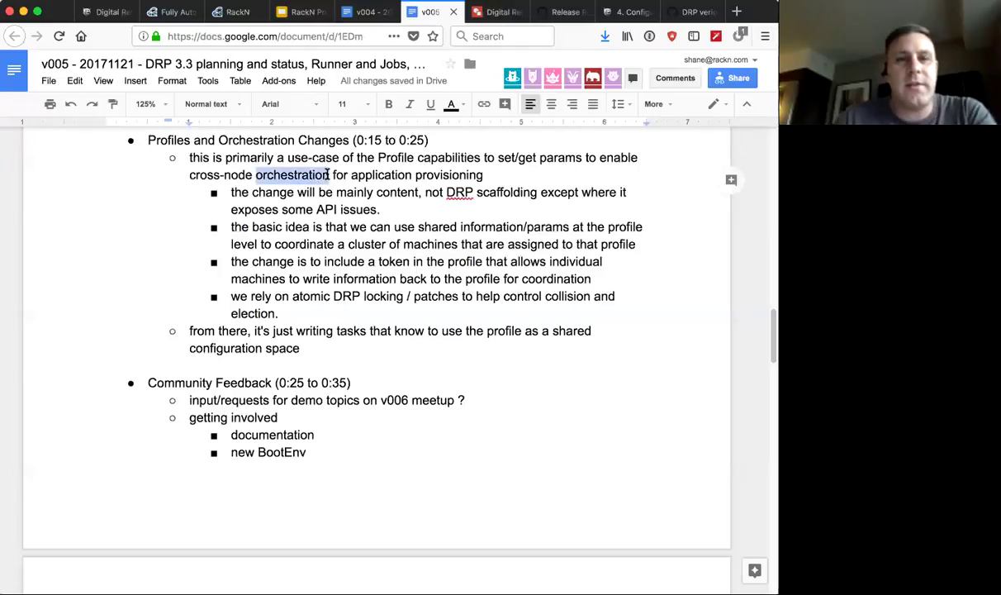
text(coordinat)
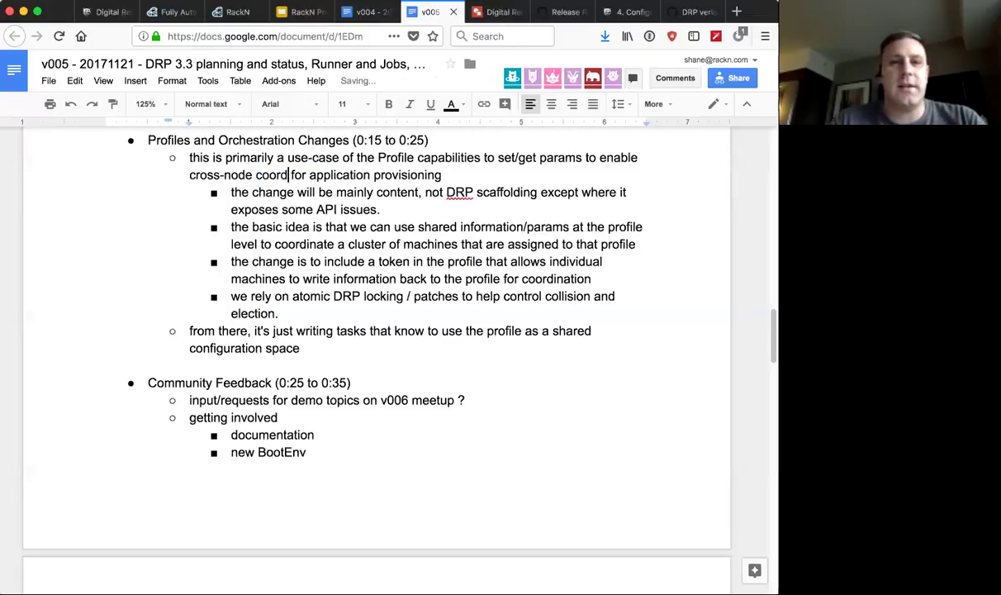
text(ion)
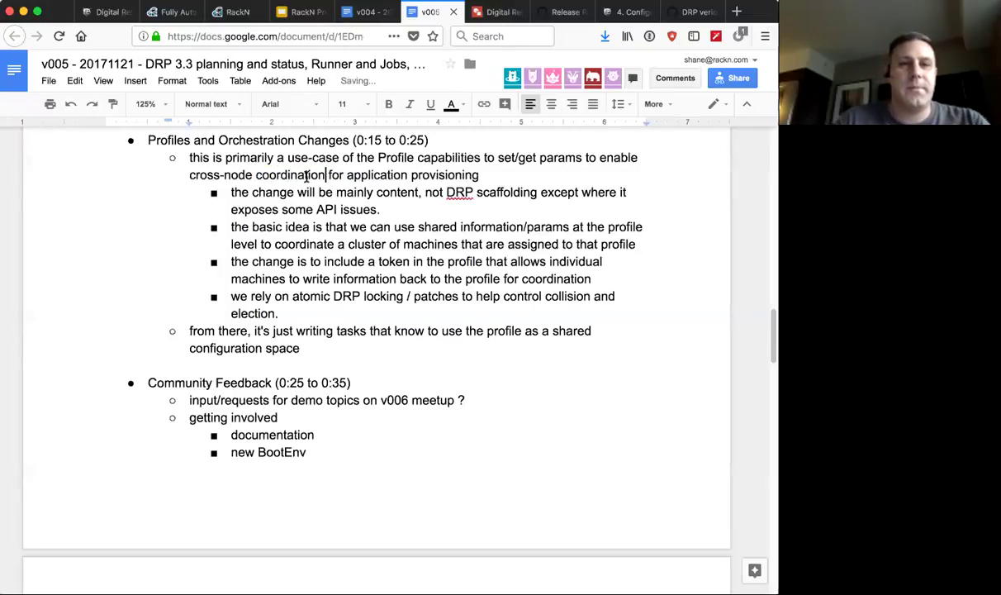
double_click(304, 175)
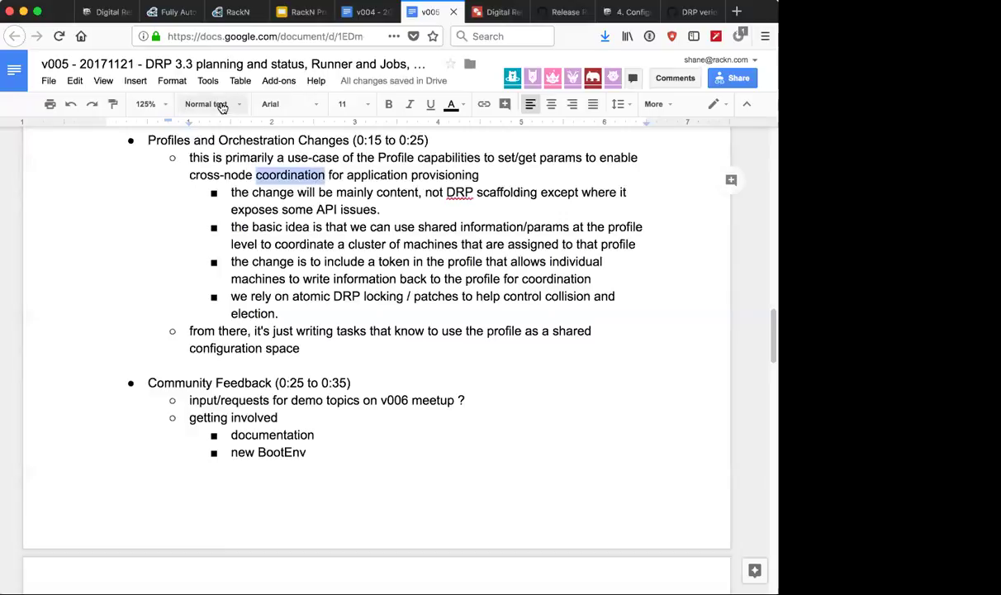
click(451, 105)
click(459, 173)
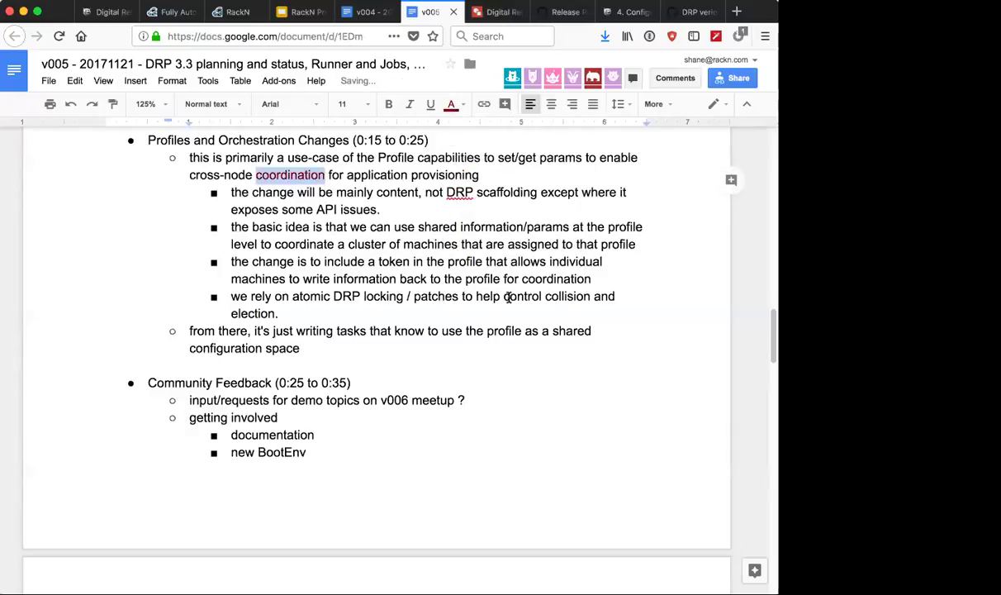
Step: Append 'and synchronization' after 'coordination' so the phrase is dark red
click(329, 174)
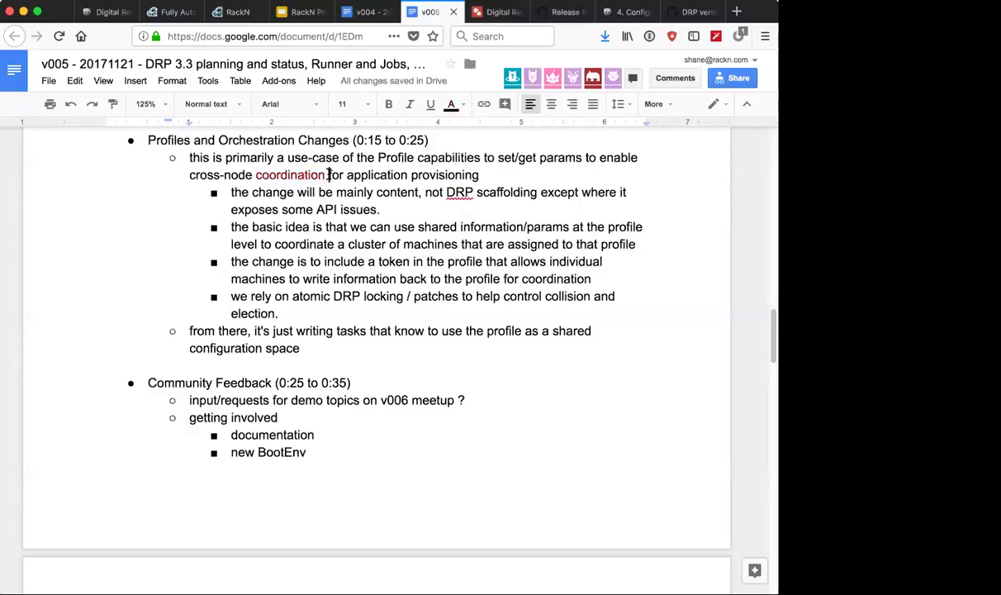
text(and sy)
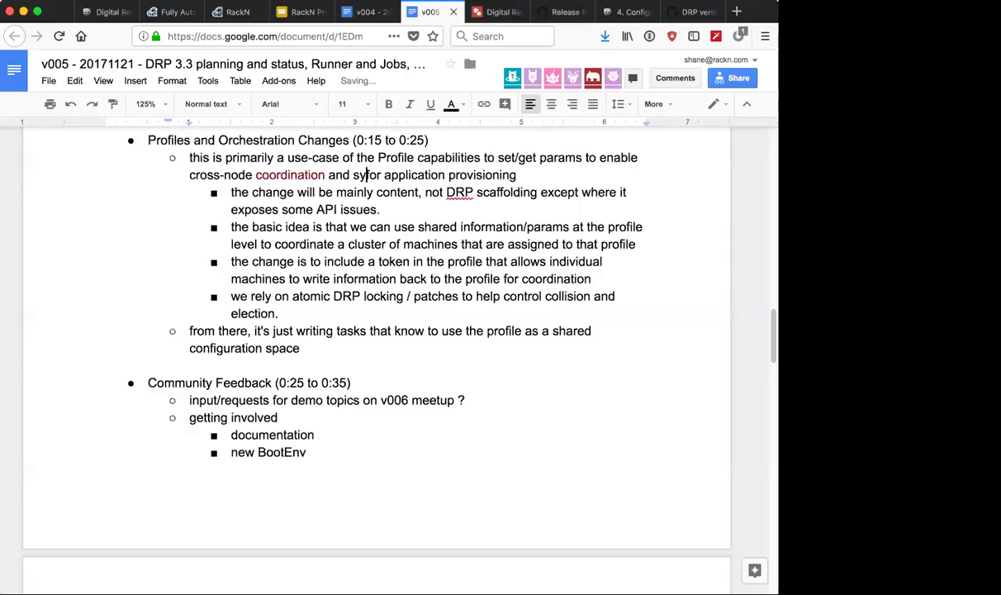
text(nchronization)
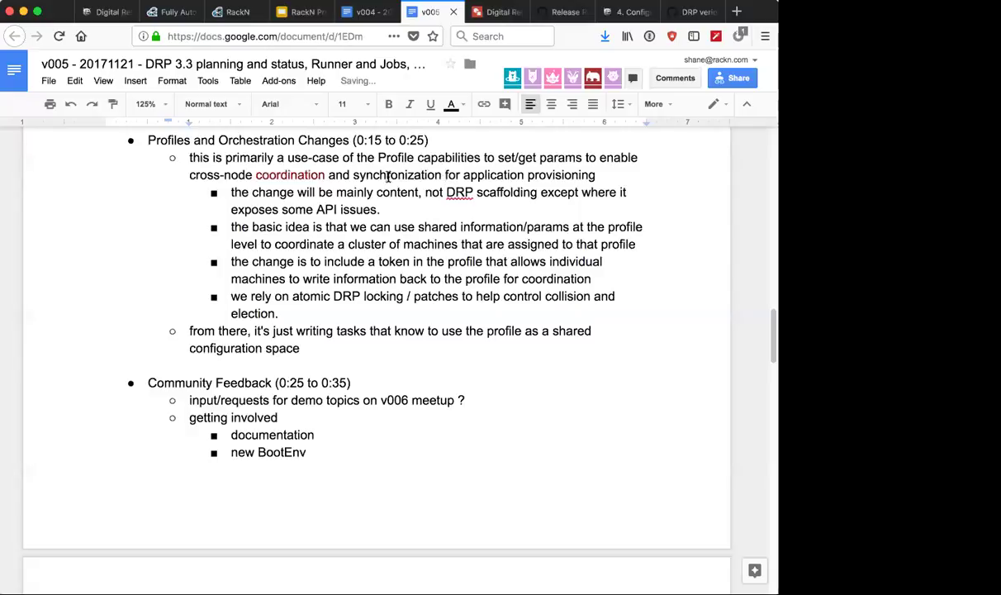
key(shift+Left)
key(shift+Left)
key(shift+Left)
key(shift+Left)
key(shift+Left)
key(shift+Left)
key(shift+Left)
key(shift+Left)
key(shift+Left)
key(shift+Left)
key(shift+Left)
key(shift+Left)
key(shift+Left)
key(shift+Left)
key(shift+Left)
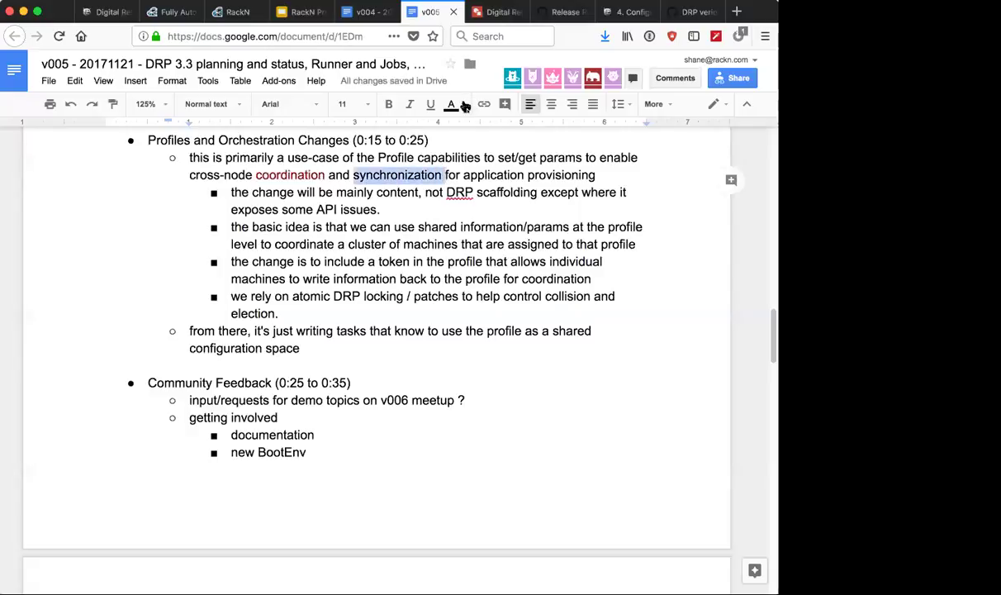
key(shift+Left)
key(shift+Left)
key(shift+Left)
key(shift+Left)
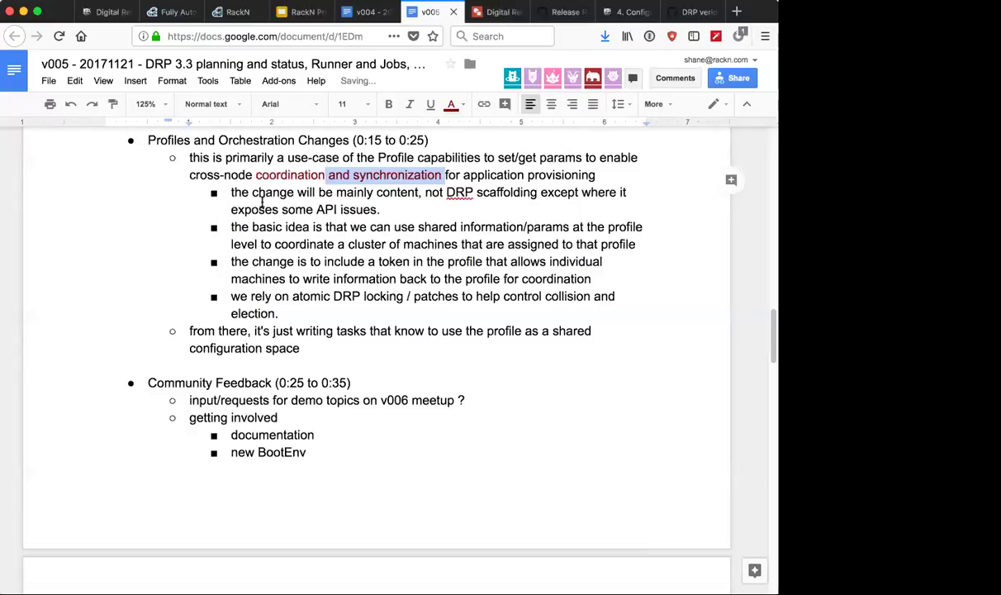
click(230, 192)
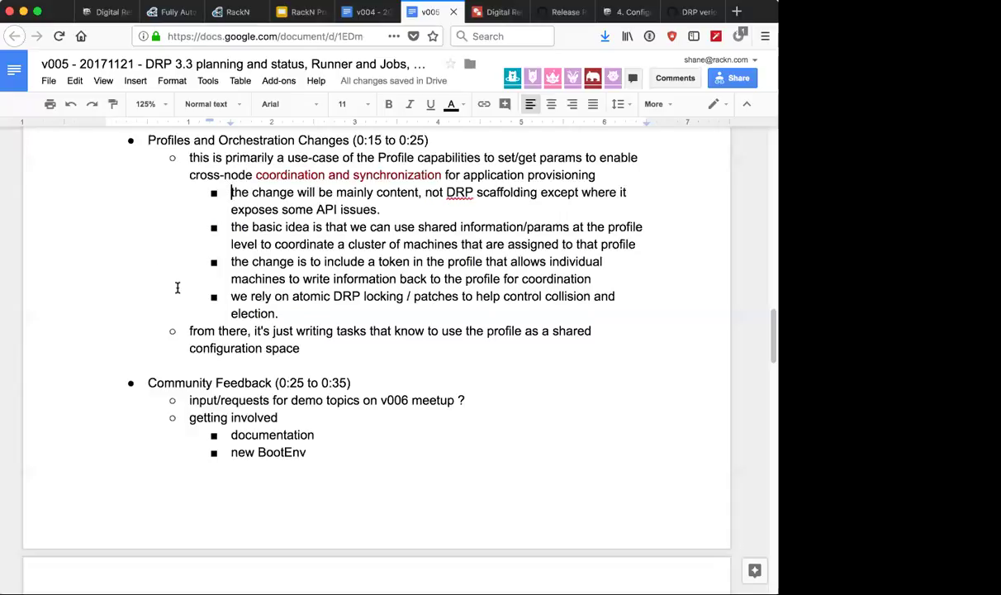
Step: Add an empty bullet after 'input/requests for demo topics on v006 meetup ?' and indent it one level
scroll(177, 288, down, 5)
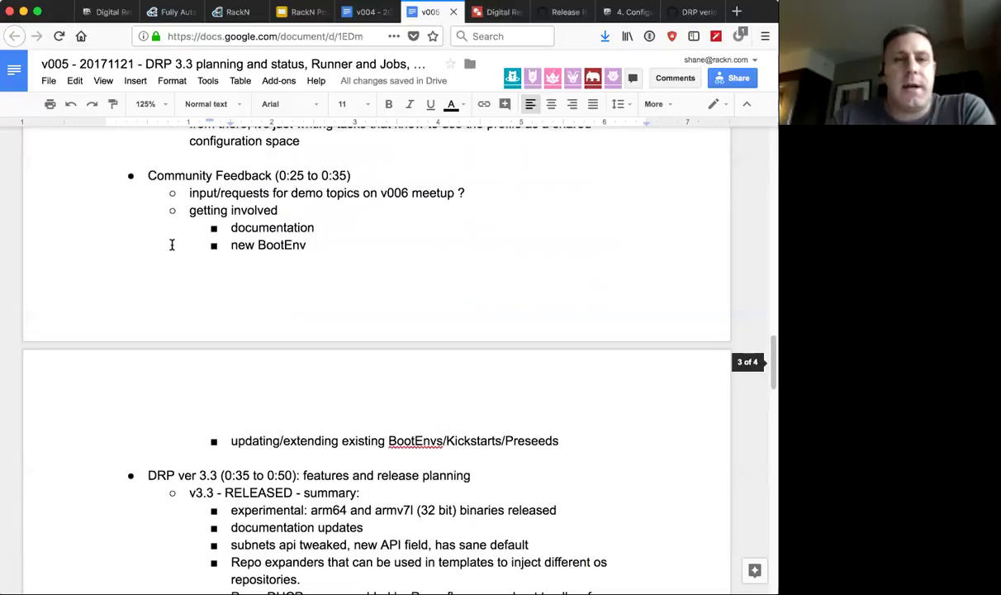
scroll(159, 237, down, 1)
click(470, 171)
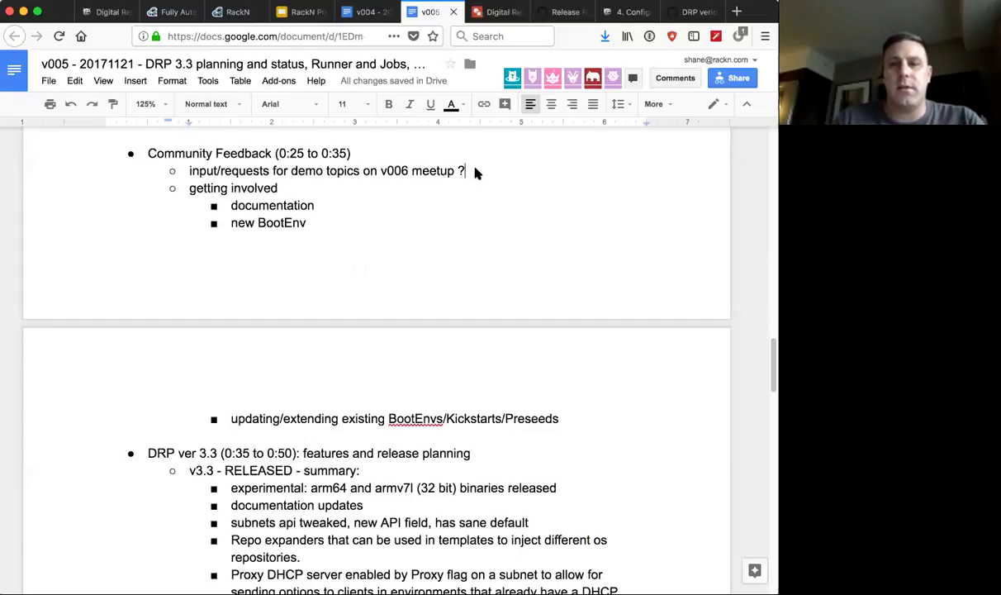
key(Return)
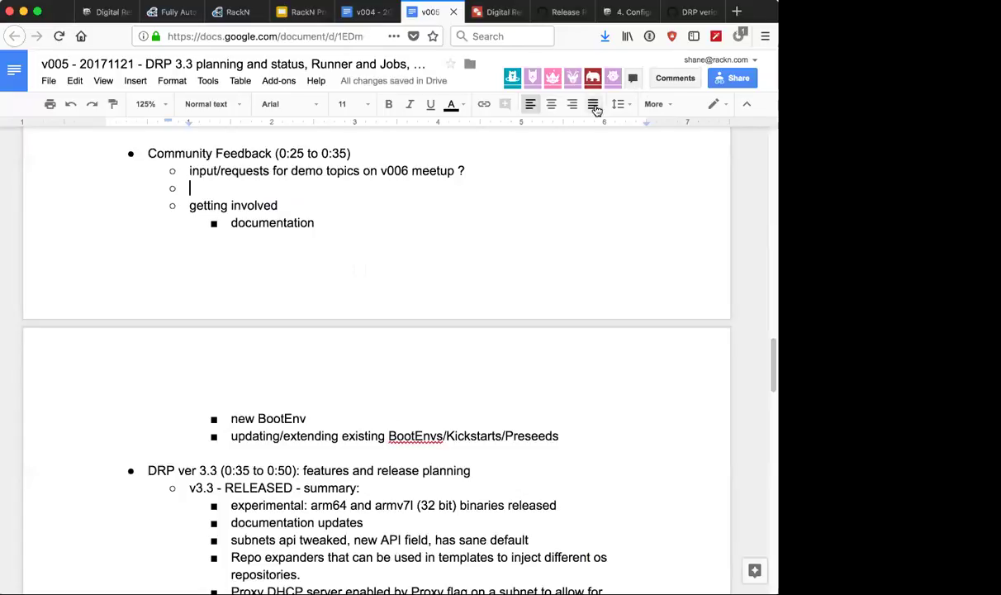
click(661, 105)
click(633, 131)
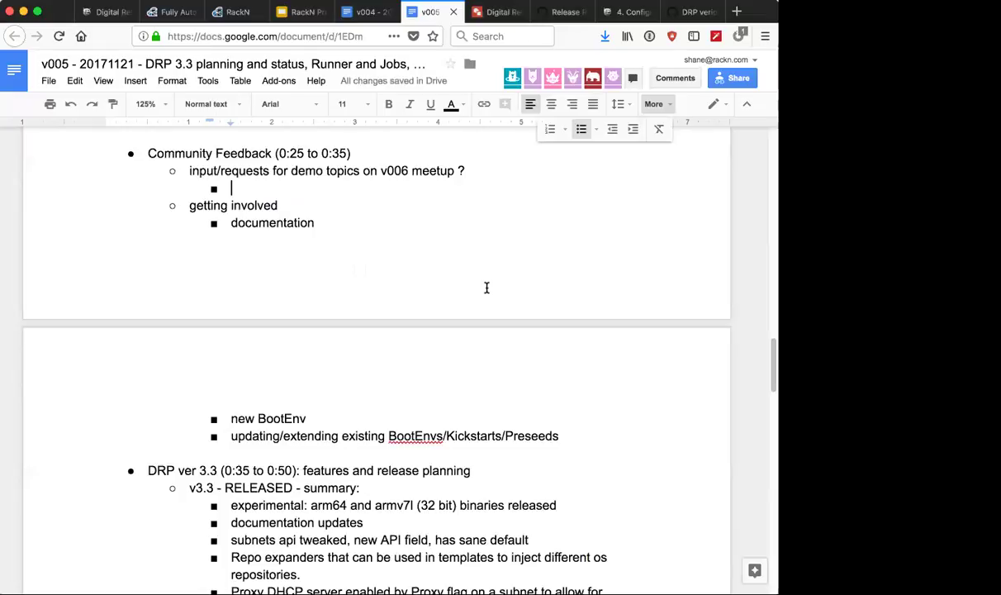
scroll(486, 287, up, 5)
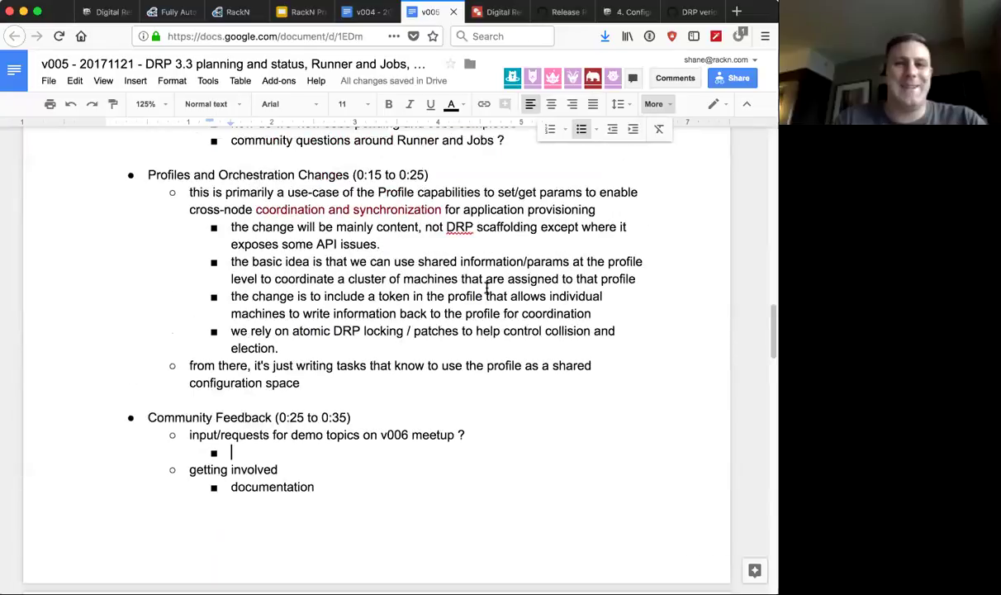
Step: Add the new community member's name as a fifth bullet in the Community attendee list
scroll(487, 287, up, 6)
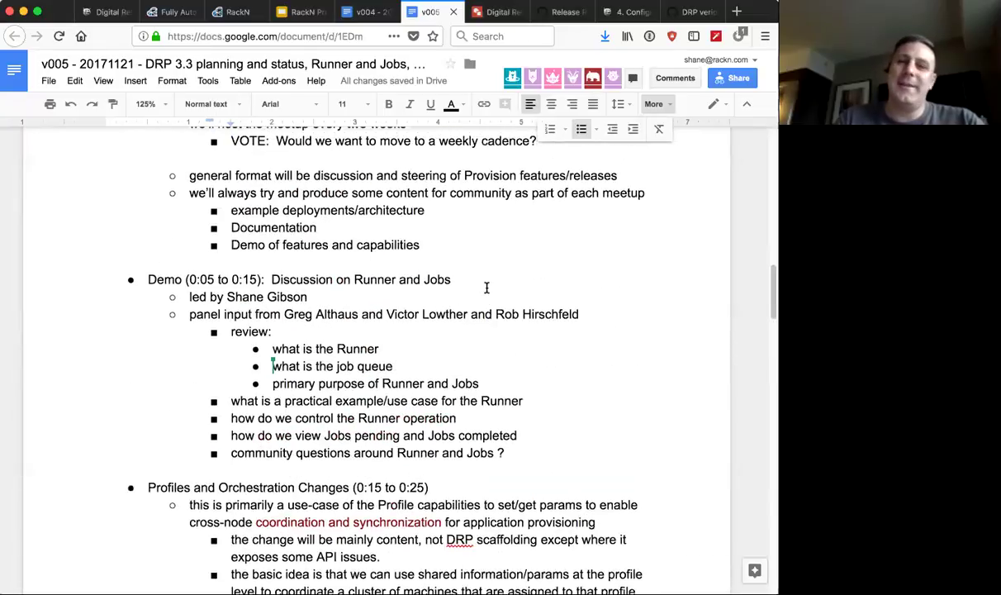
scroll(487, 288, up, 3)
scroll(487, 288, up, 7)
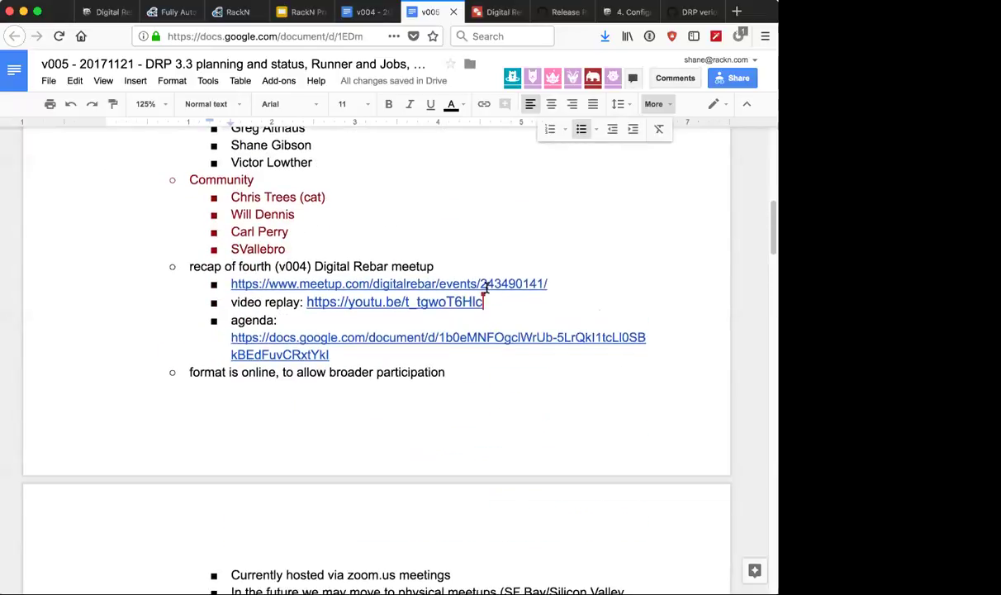
click(291, 250)
key(Return)
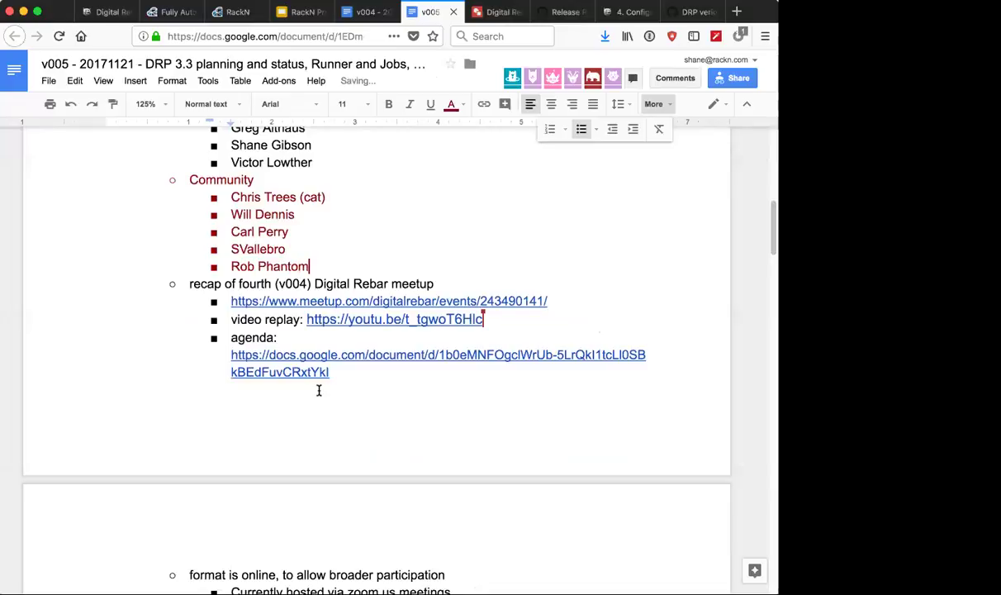
scroll(319, 390, down, 10)
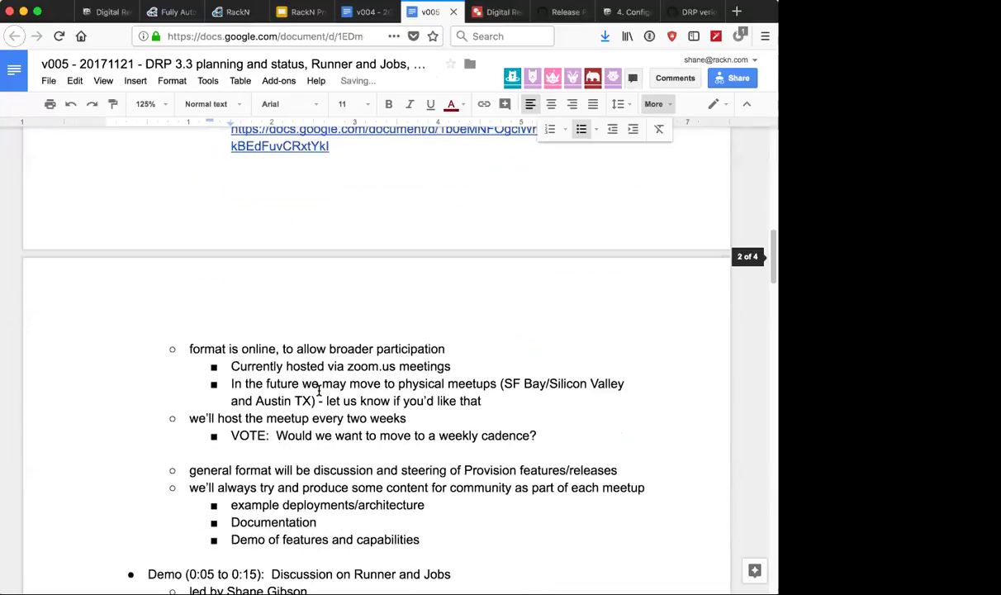
scroll(319, 390, down, 7)
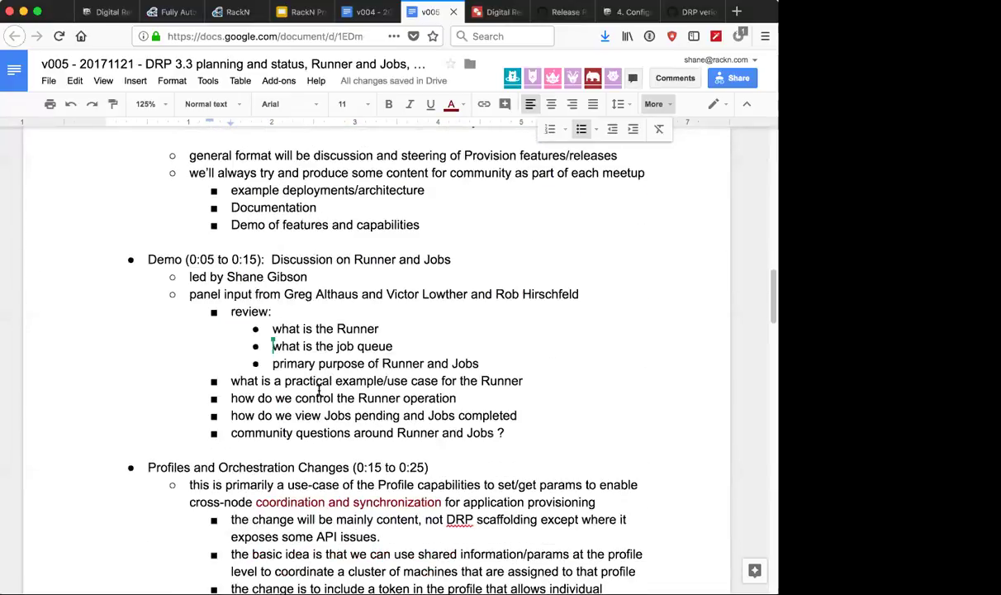
scroll(319, 390, down, 17)
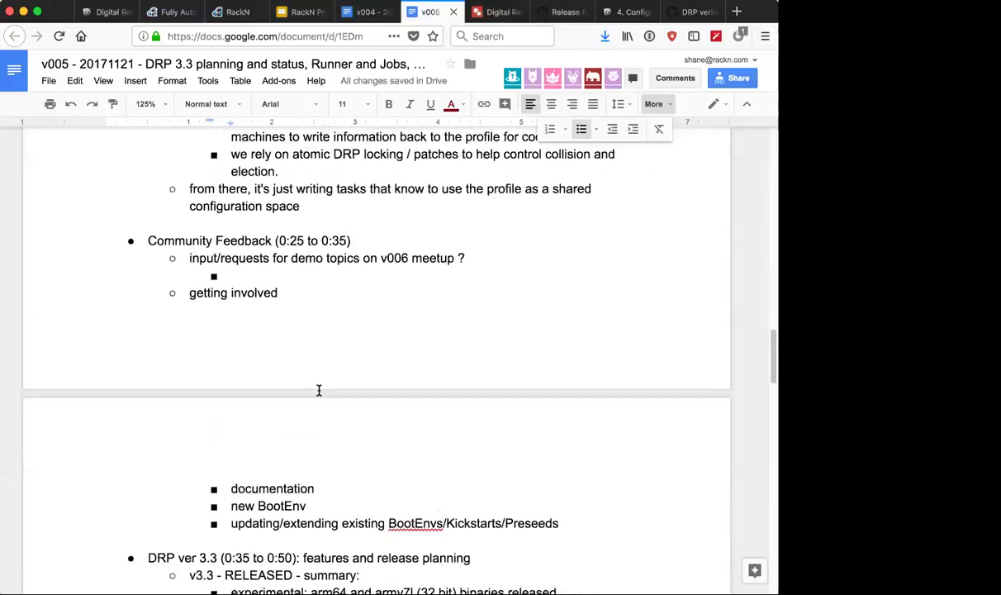
scroll(318, 390, down, 1)
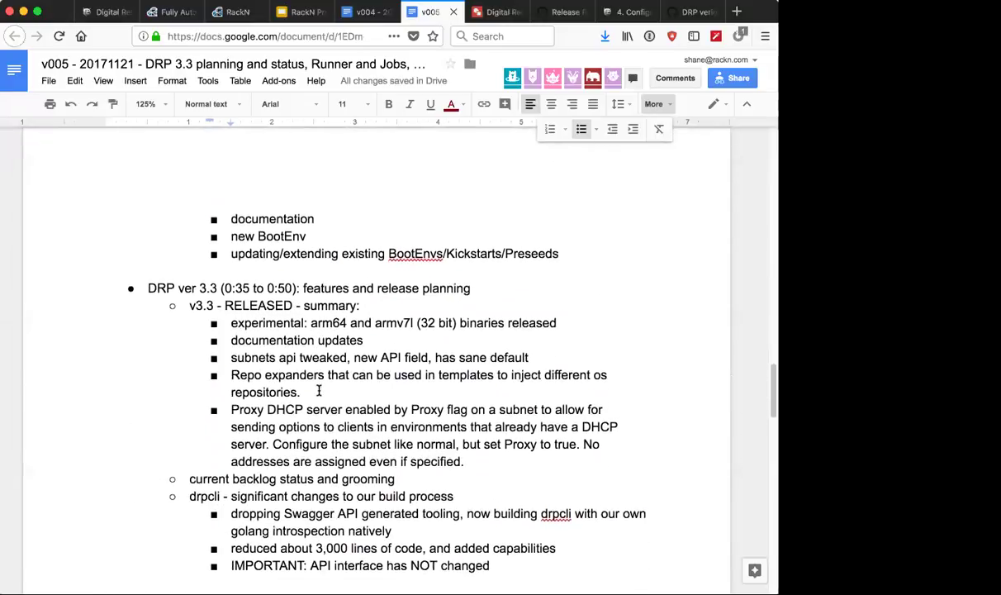
scroll(319, 390, up, 8)
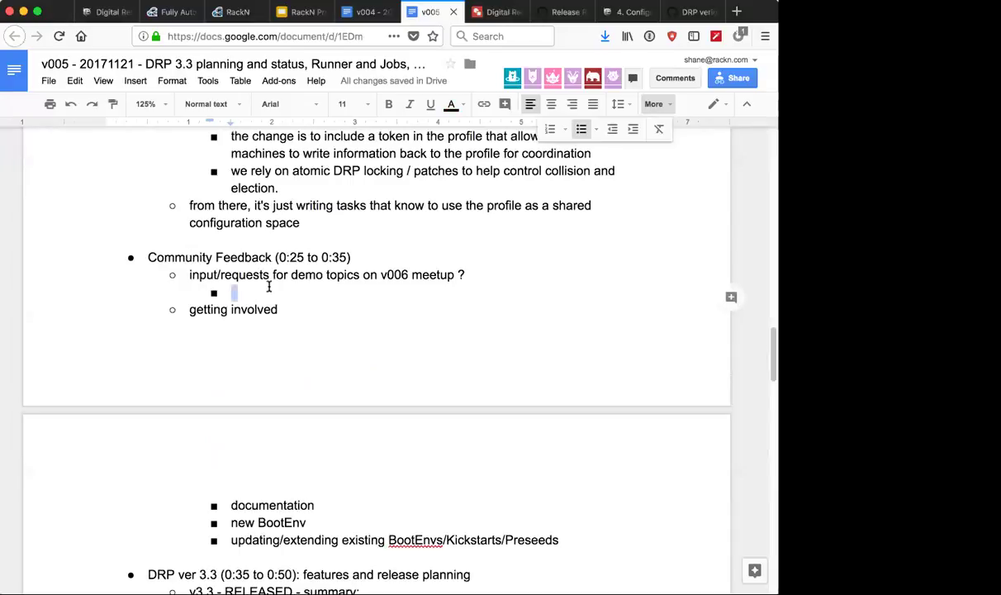
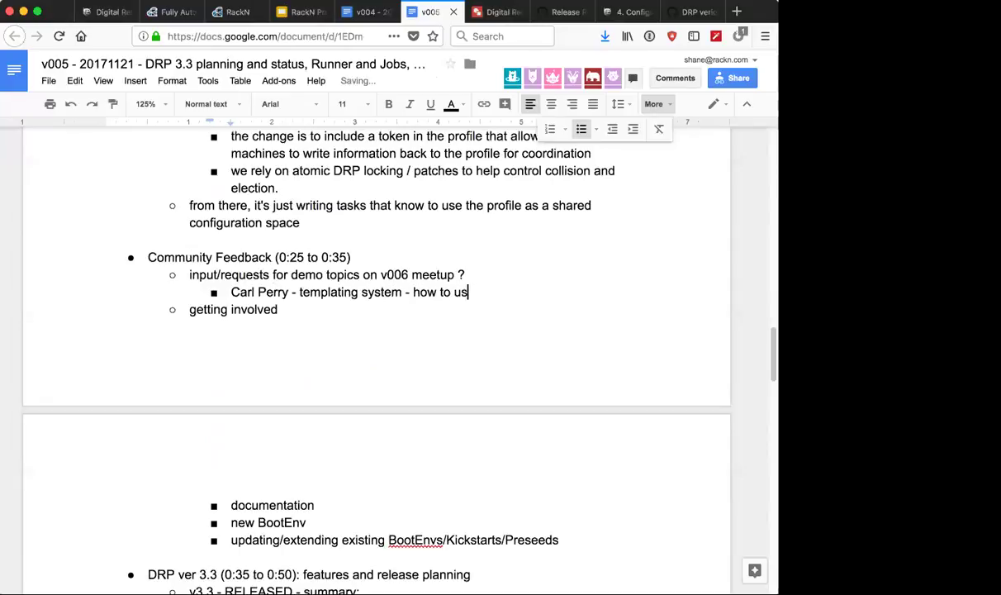
Step: Enter the requester's name and 'templating system - how to use the Golang templating', in dark red
text(e the Golang)
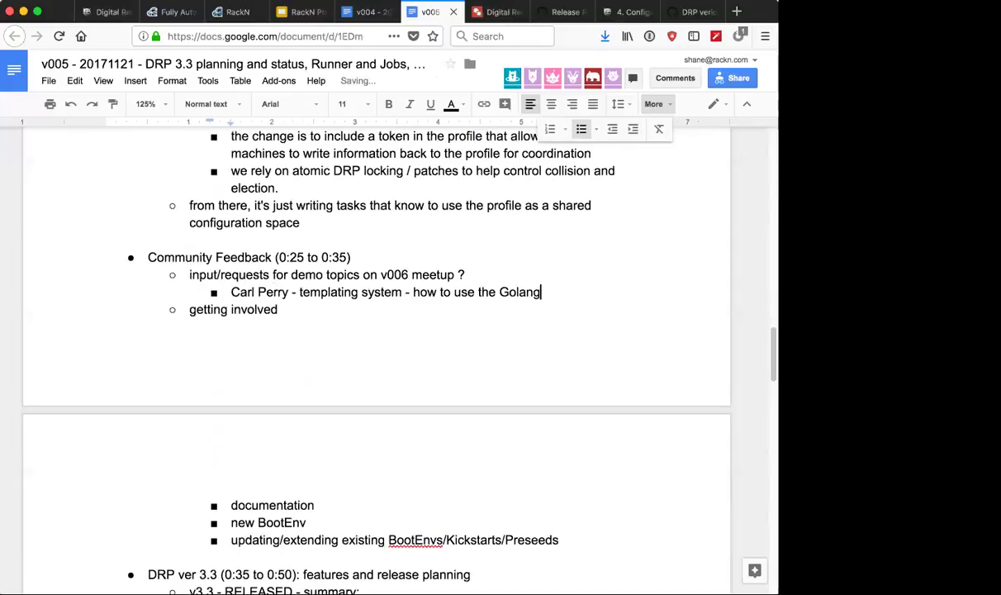
text( templating to)
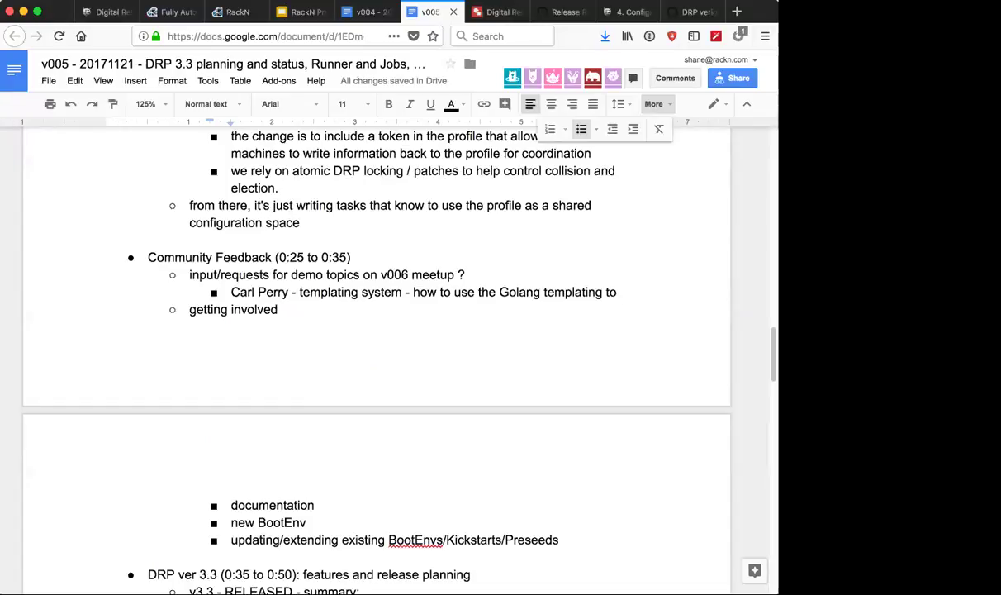
key(BackSpace)
key(BackSpace)
key(BackSpace)
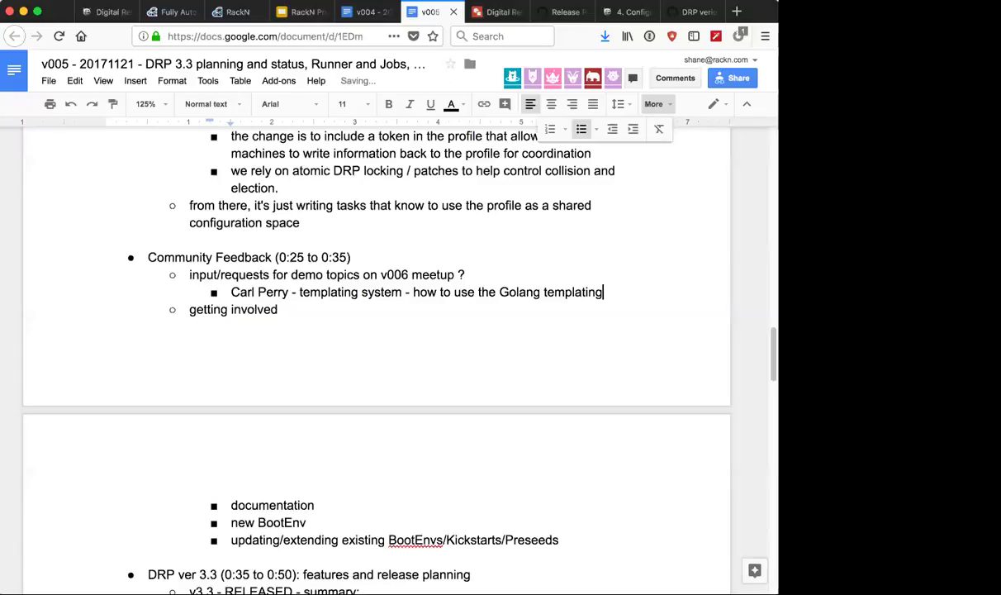
triple_click(315, 291)
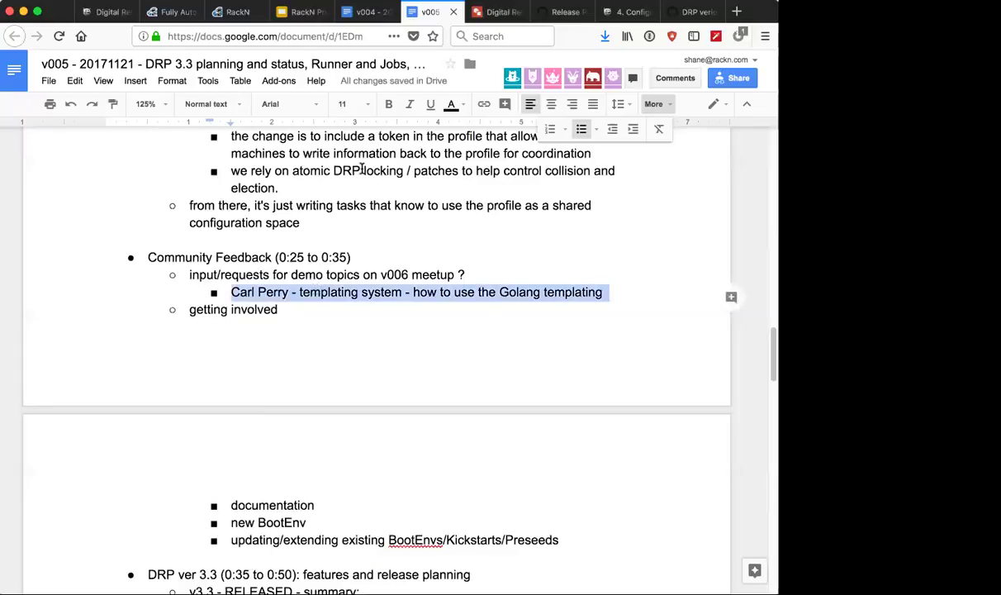
click(460, 113)
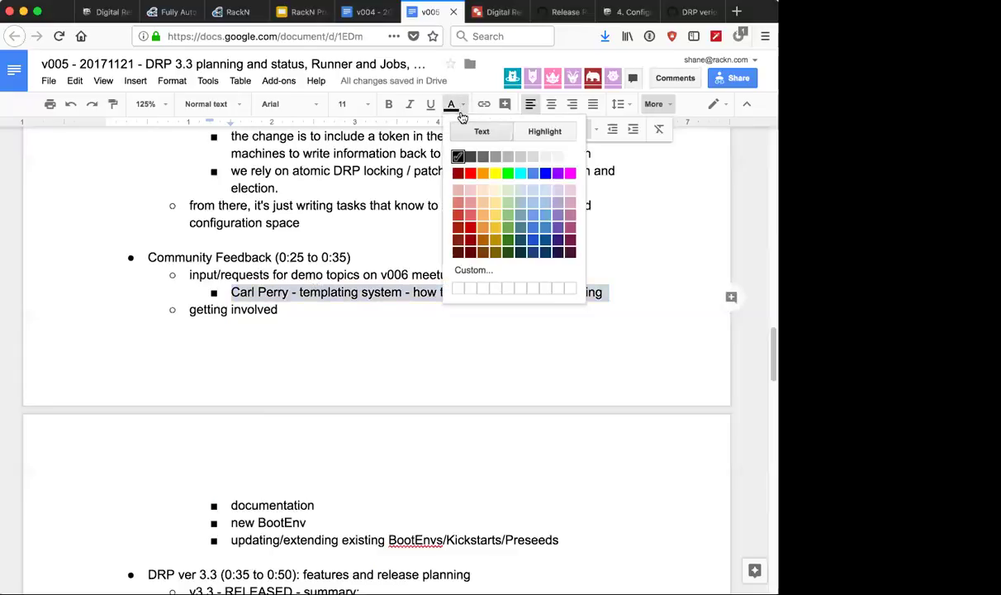
click(458, 172)
Step: Insert an empty dark red sub-bullet, indented under the templating request, above 'getting involved'
key(Right)
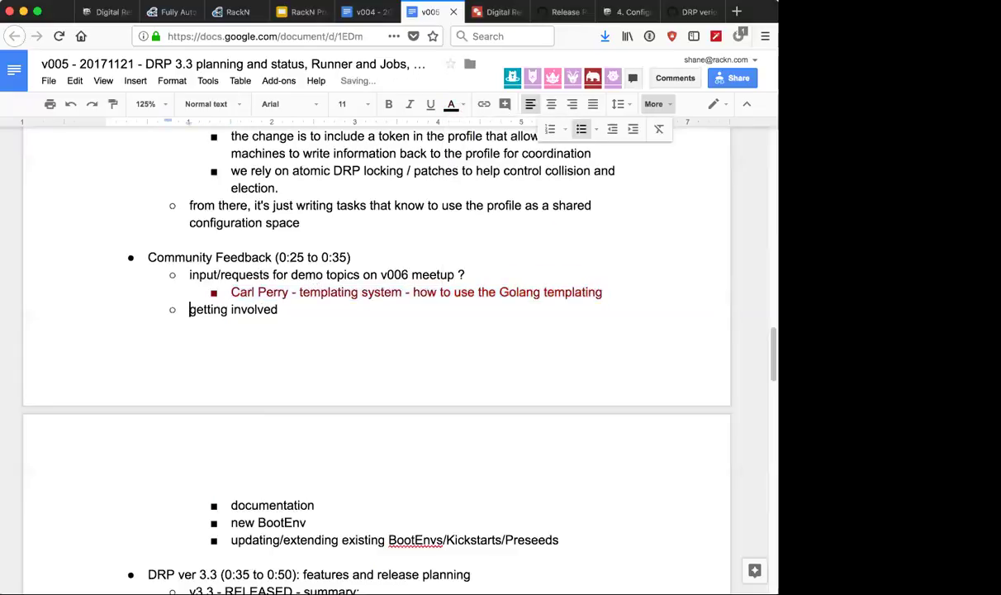
key(Return)
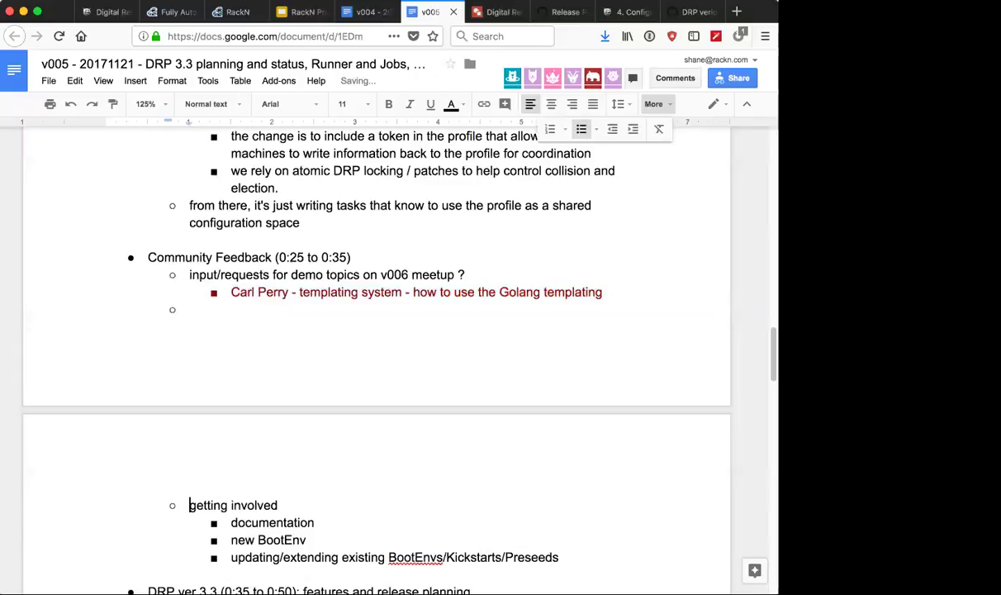
click(263, 306)
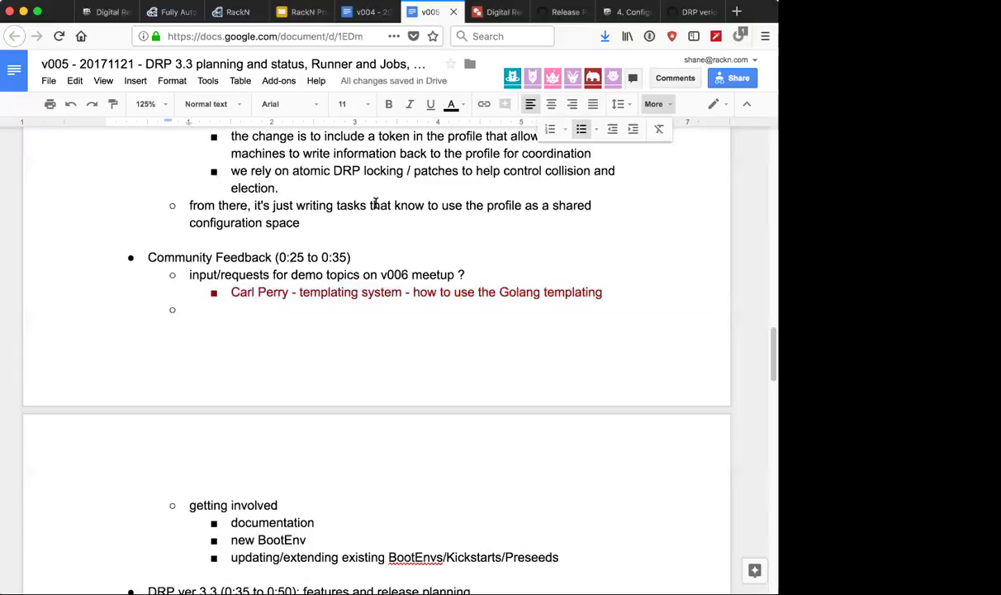
click(452, 105)
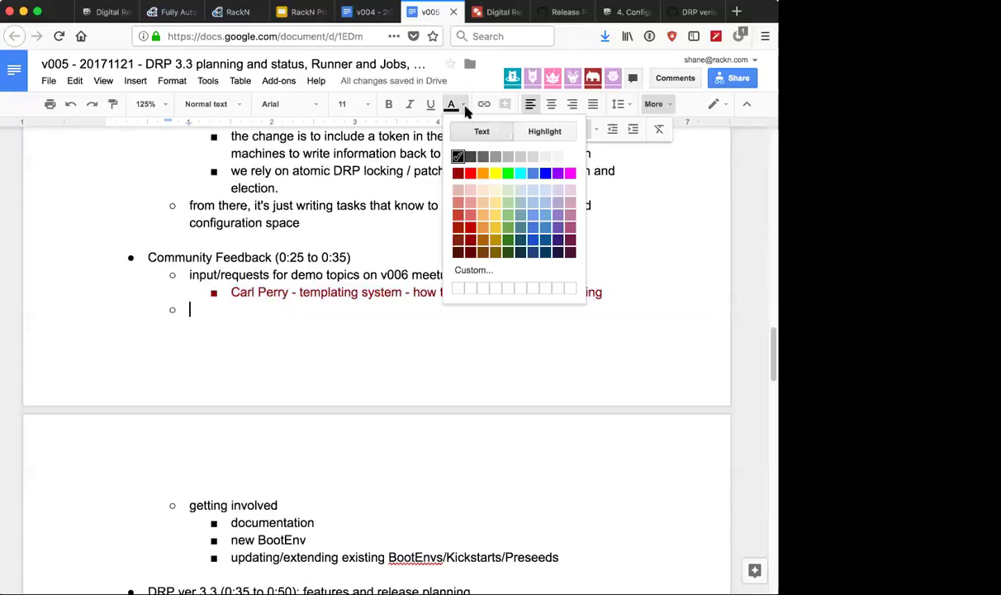
click(458, 174)
click(632, 132)
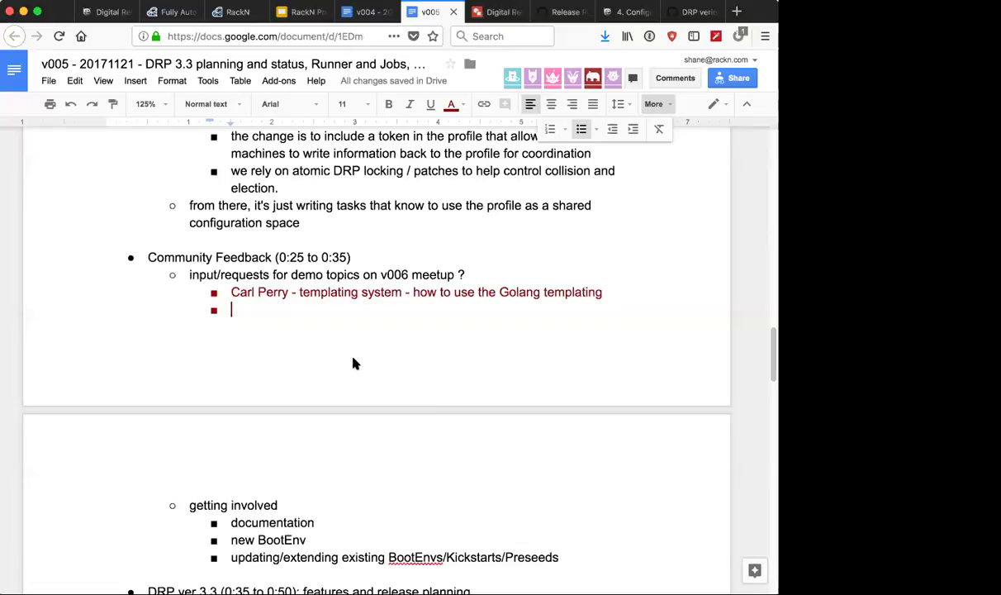
Step: Type 'continue param/profile discussion on cross node coordination/synchronization capabilities', fixing the typos in 'capabilities' and 'synchronization'
text(continue param/profile i)
key(BackSpace)
text(discussion on)
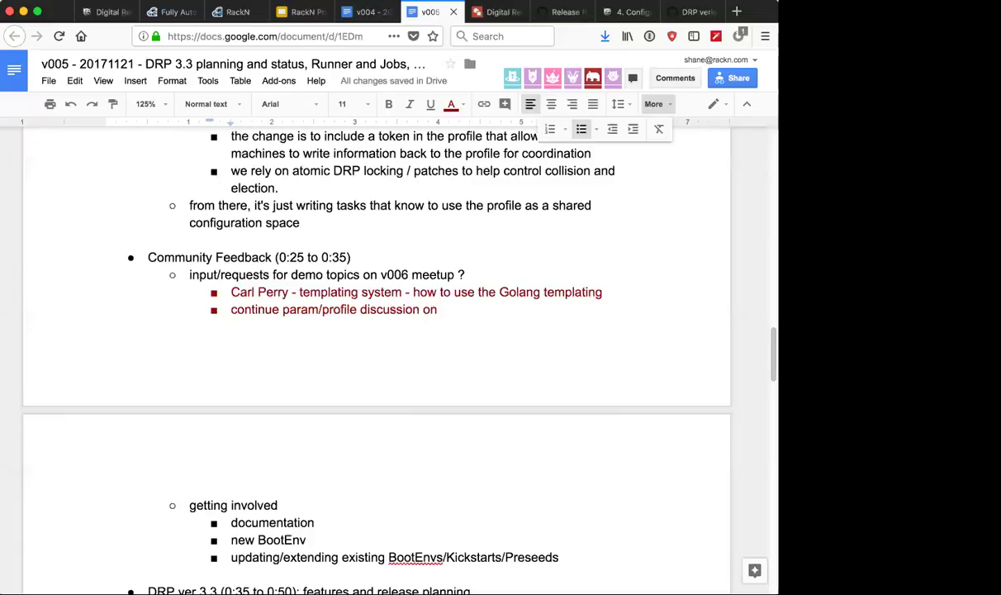
text(cro)
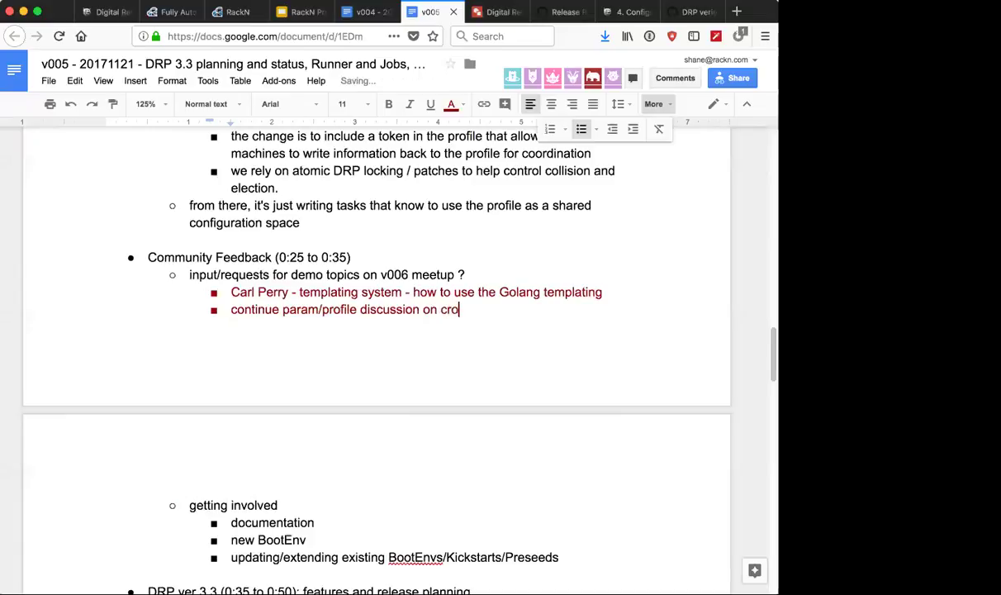
text(ss node)
text(di)
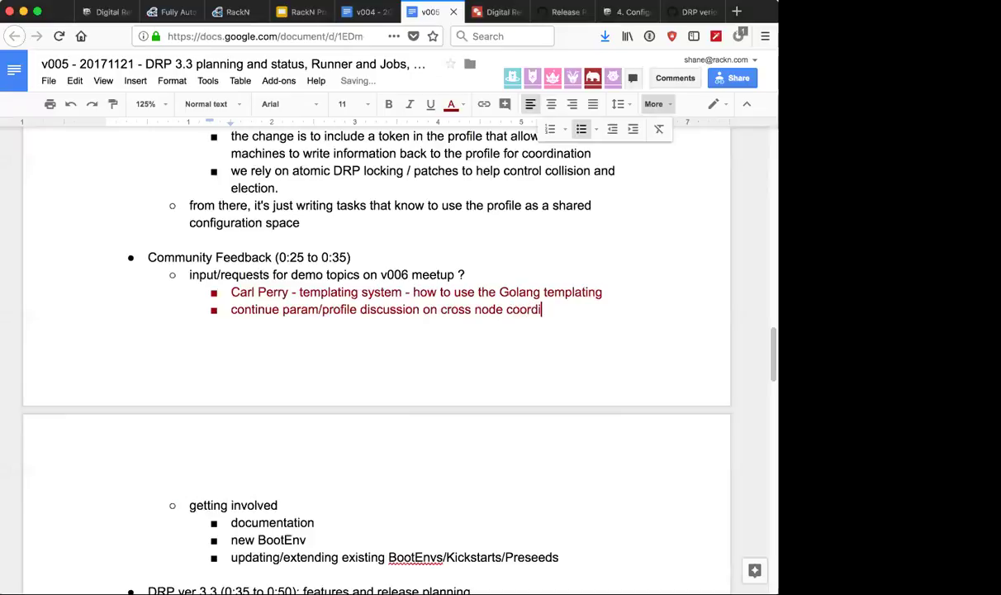
text(nation/sych)
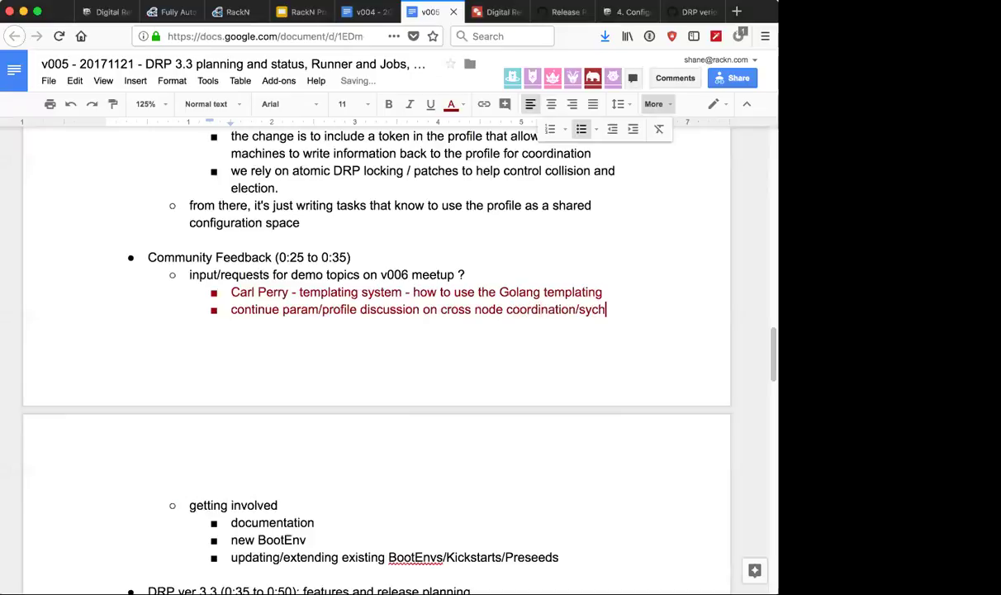
text(ronization capabilites)
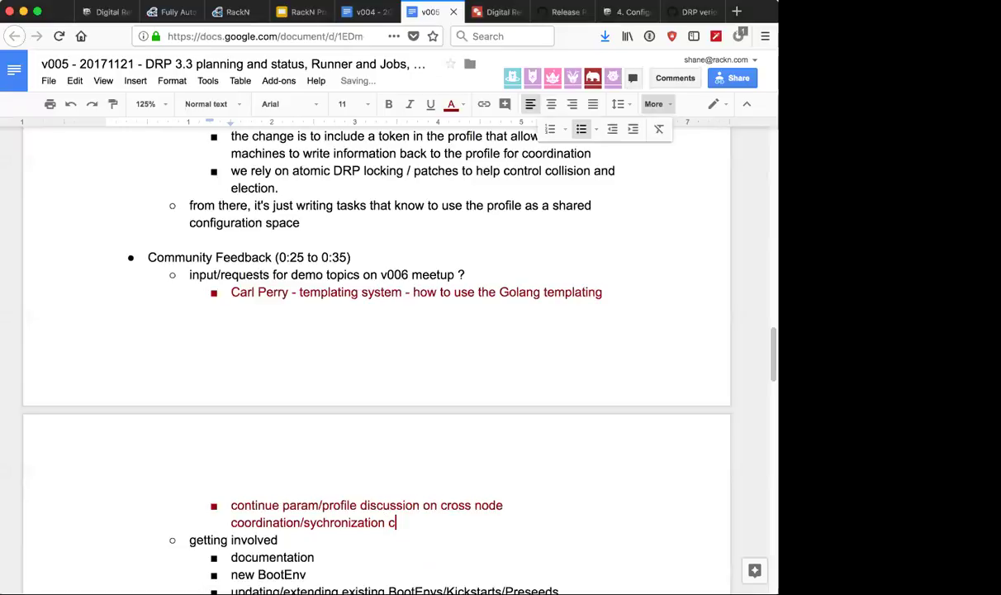
key(BackSpace)
key(BackSpace)
key(BackSpace)
text(ties)
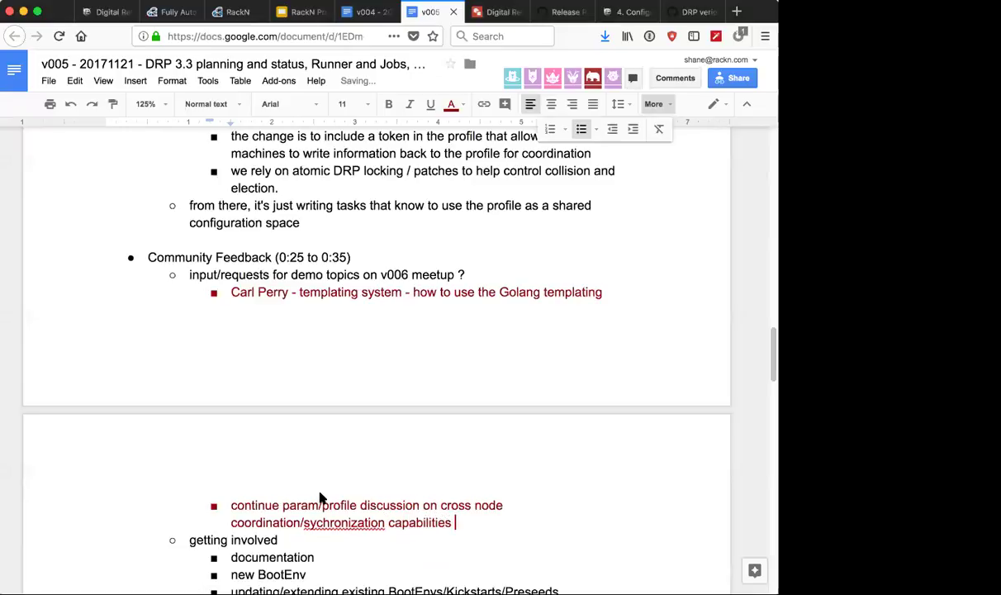
click(316, 523)
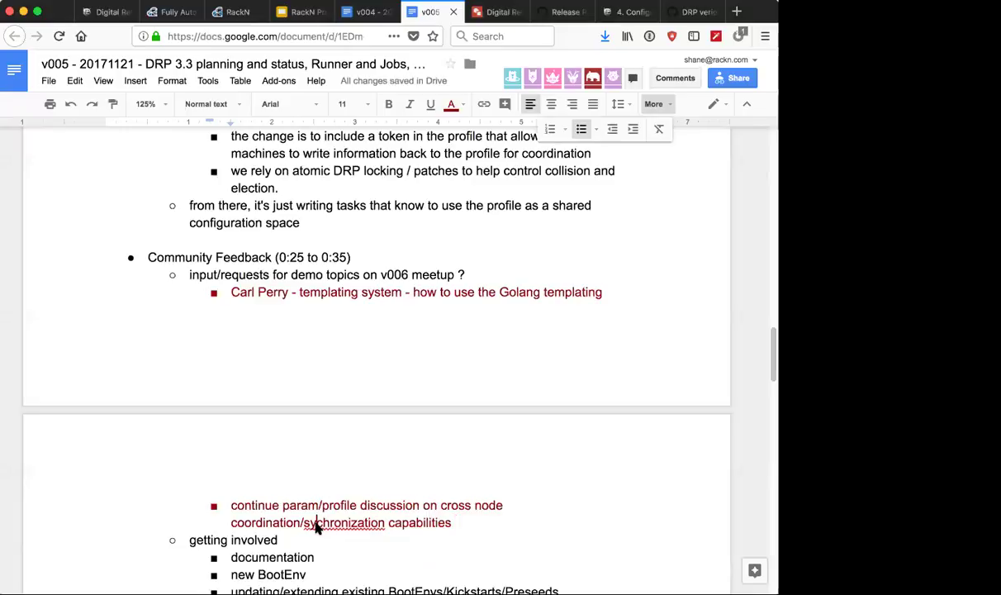
text(n)
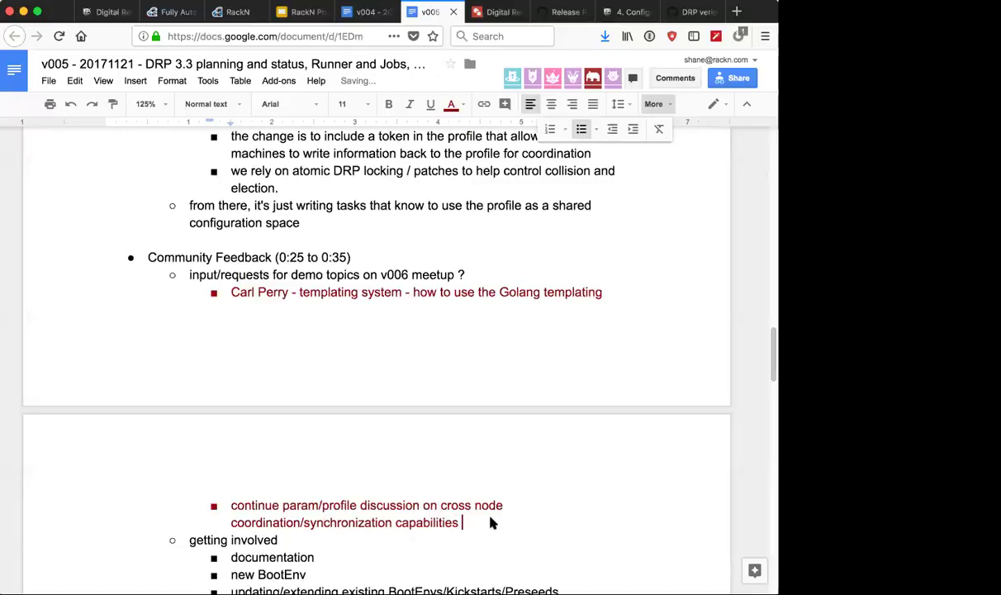
scroll(301, 543, down, 5)
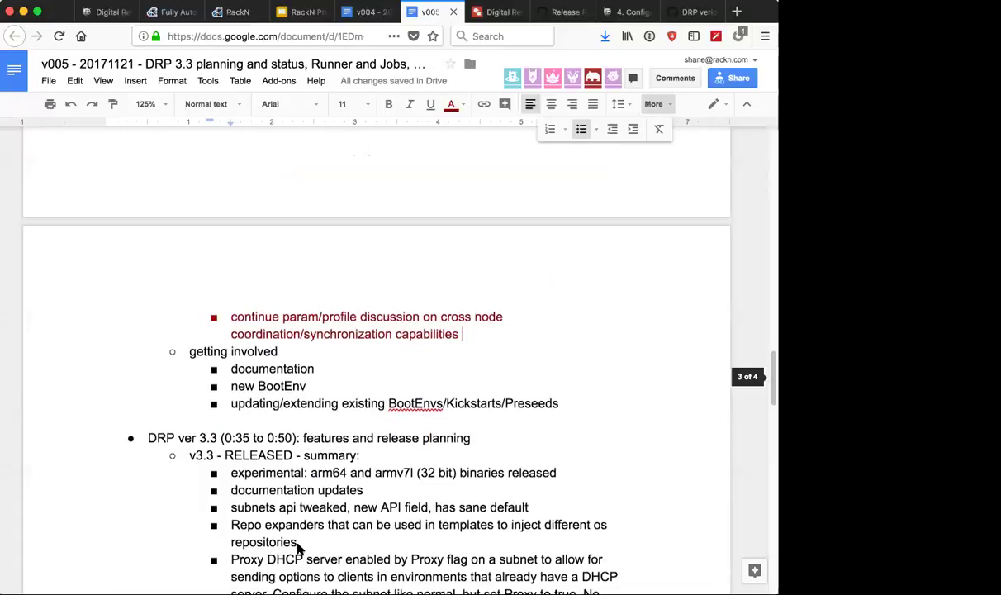
scroll(299, 547, down, 3)
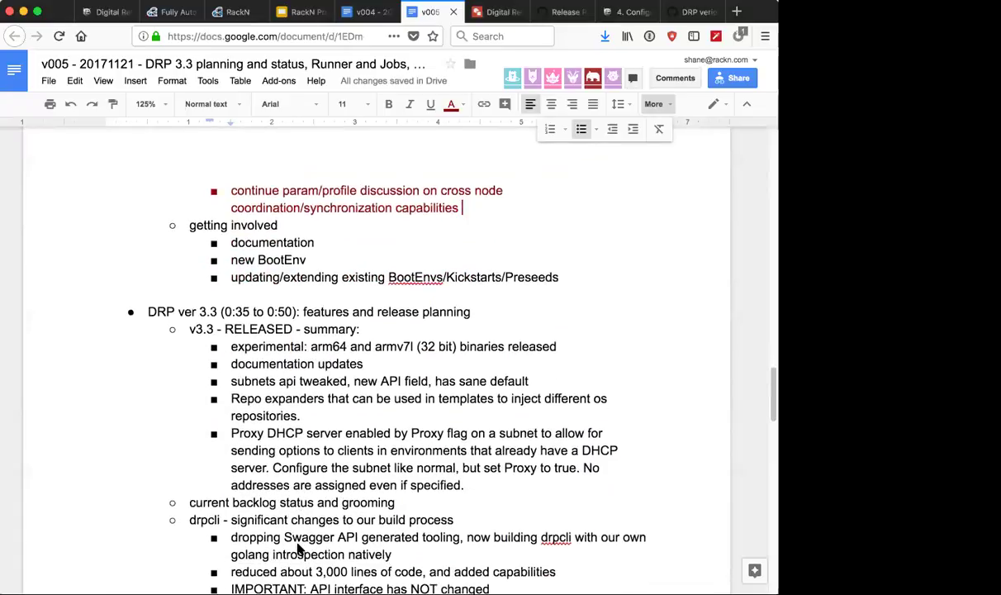
scroll(300, 548, up, 5)
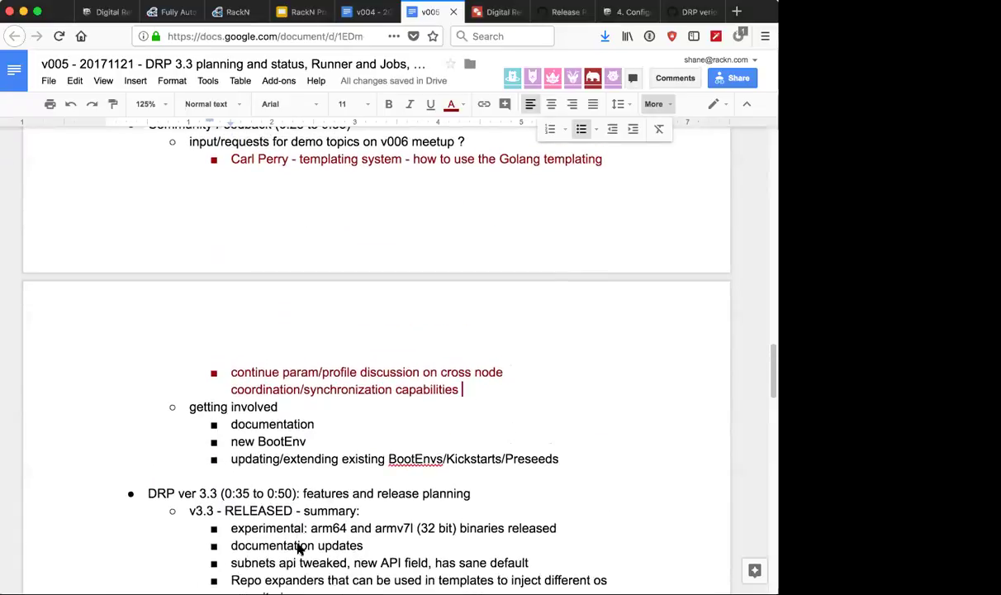
scroll(300, 549, up, 1)
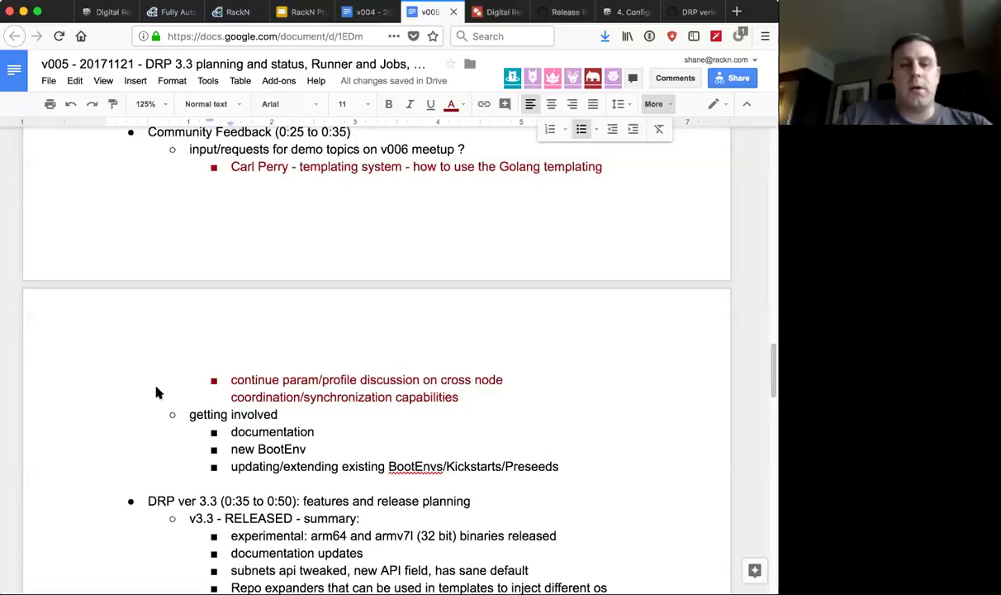
scroll(246, 384, down, 3)
scroll(246, 384, down, 6)
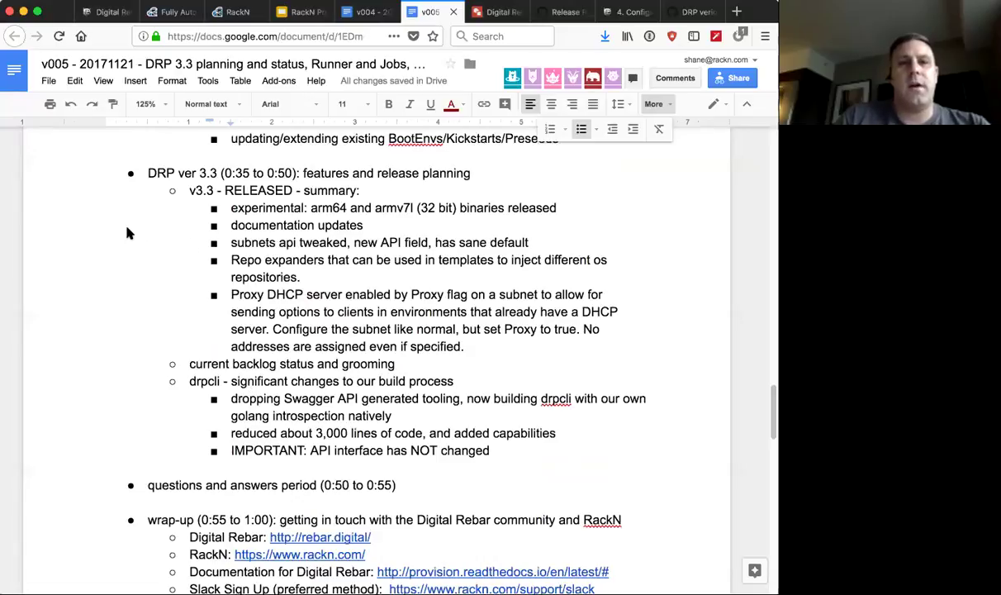
scroll(128, 233, down, 1)
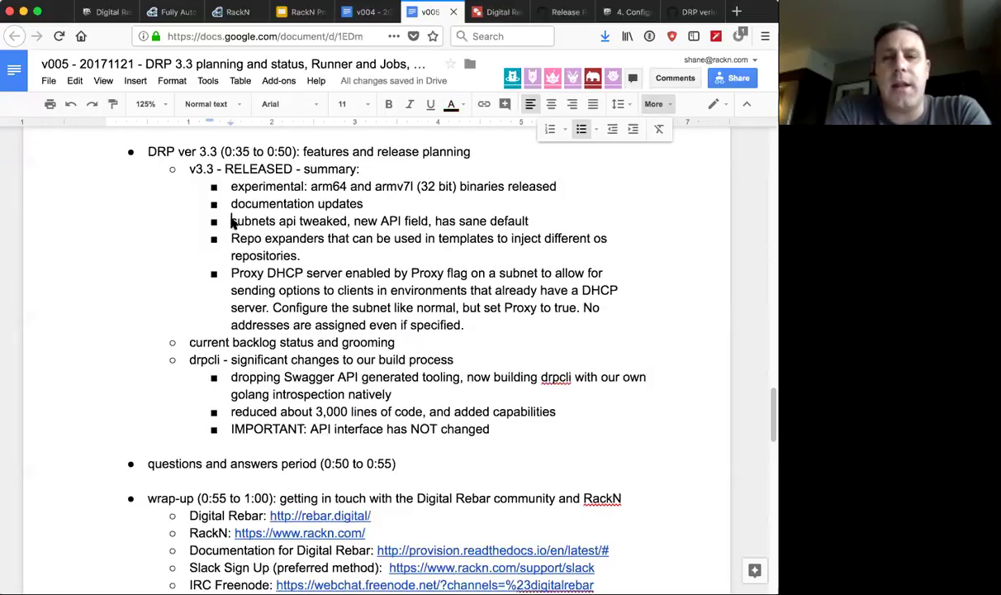
click(232, 222)
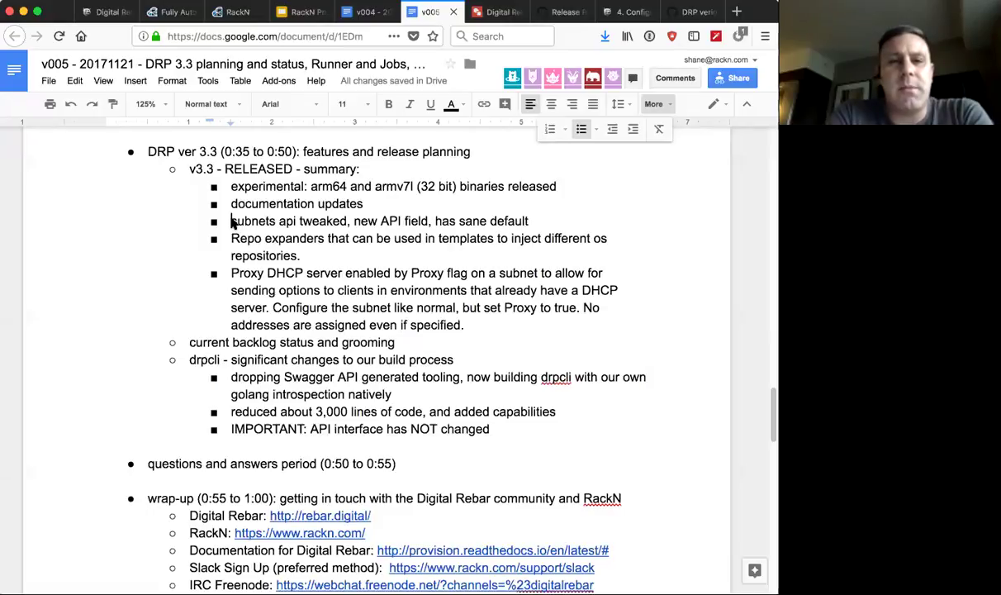
click(232, 222)
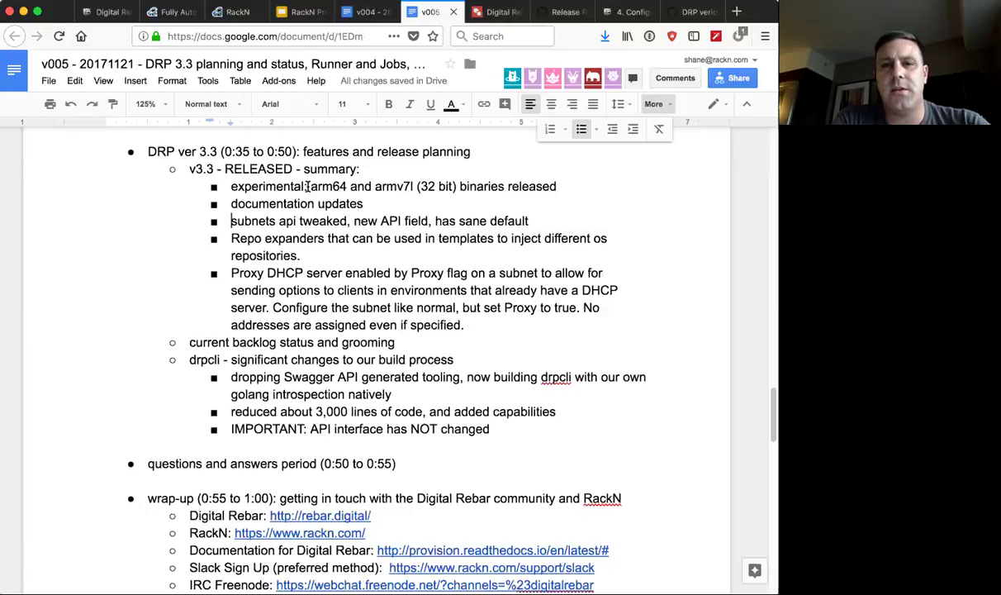
Step: Add a colon after 'experimental' in the first v3.3 bullet
click(306, 187)
text(:)
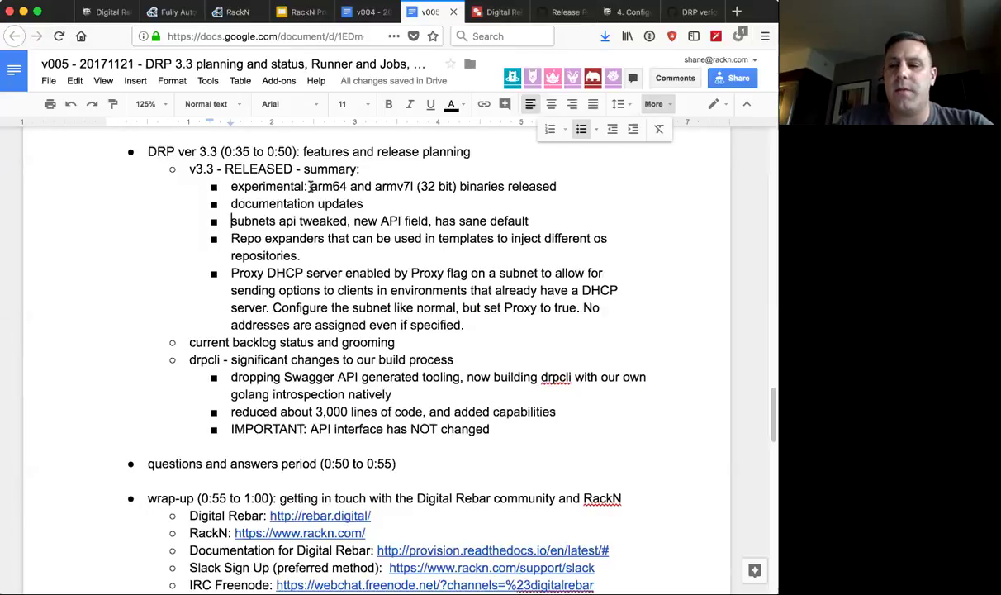
key(Down)
key(Down)
key(Home)
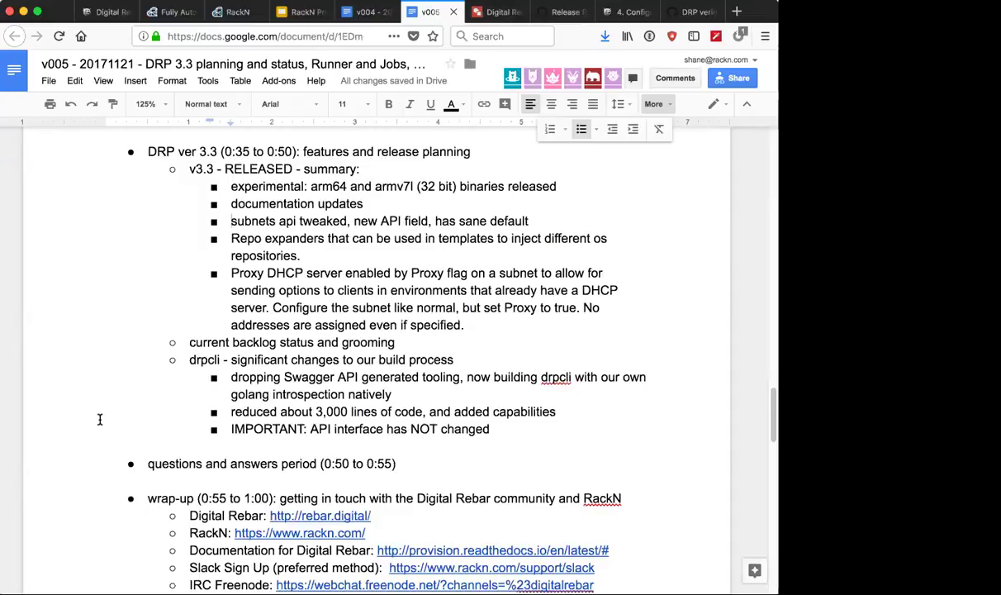
Step: Switch to the '4. Configuring the Server' documentation page via the browser tabs
click(689, 14)
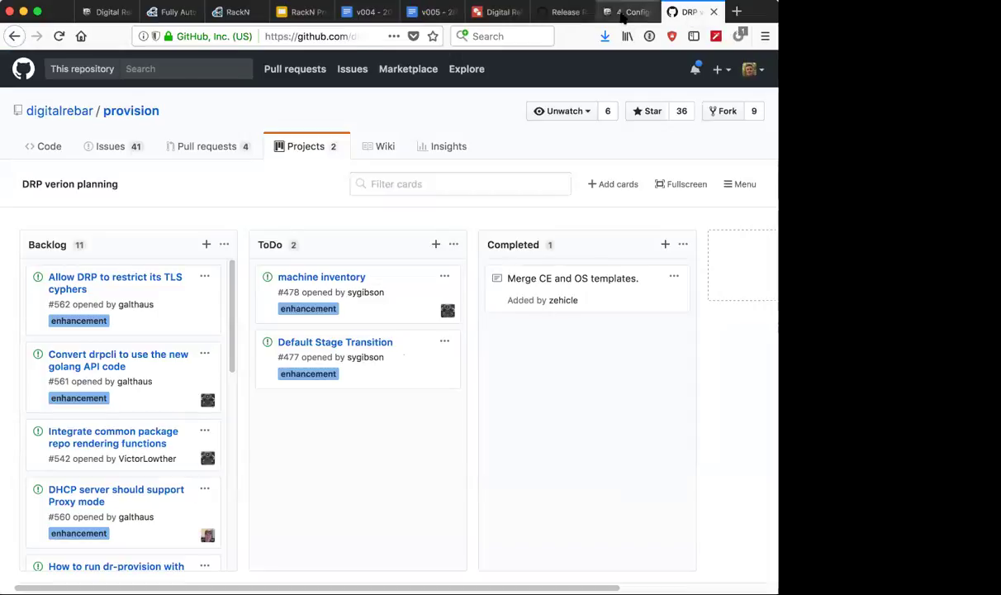
click(624, 13)
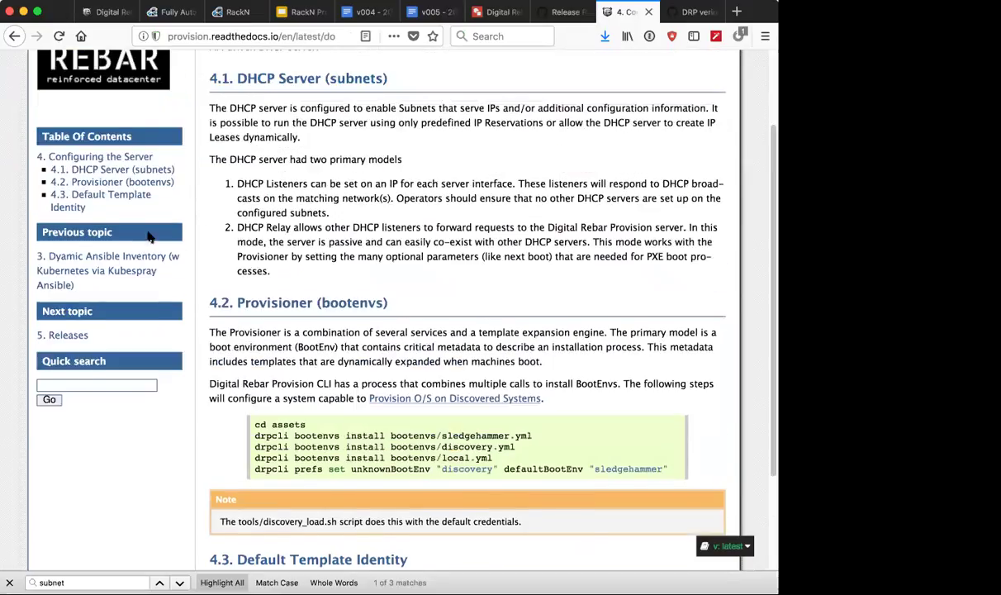
scroll(150, 237, up, 3)
Step: Open the Digital Rebar Provision README from the sidebar's Table Of Contents link
click(95, 233)
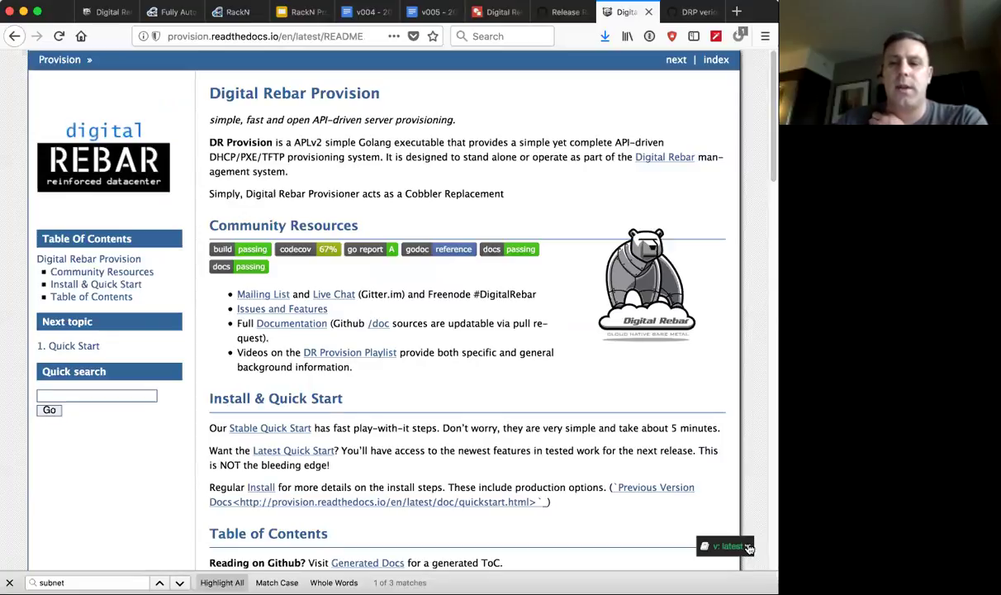
click(747, 550)
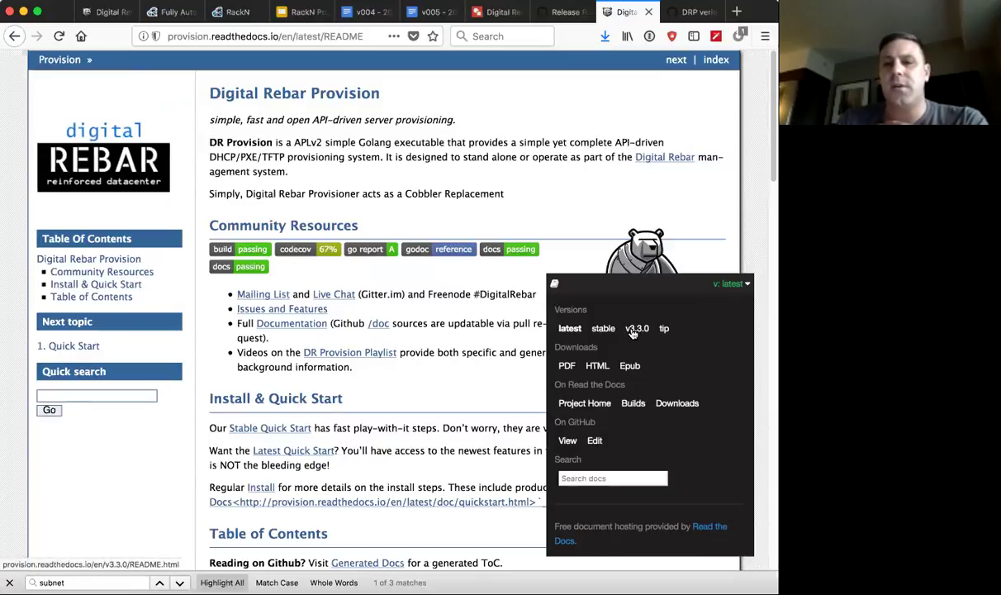
click(570, 328)
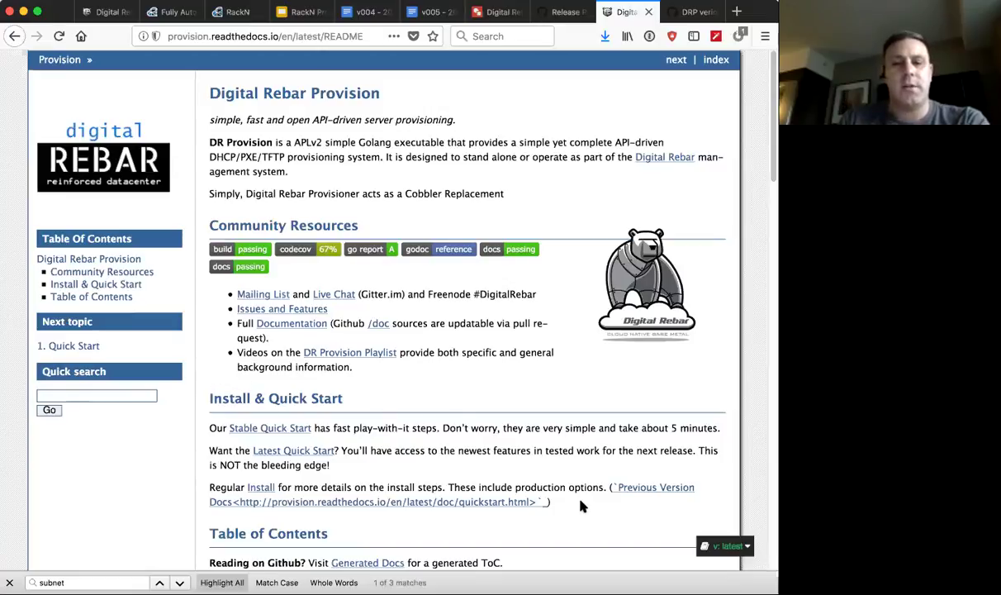
scroll(608, 504, down, 1)
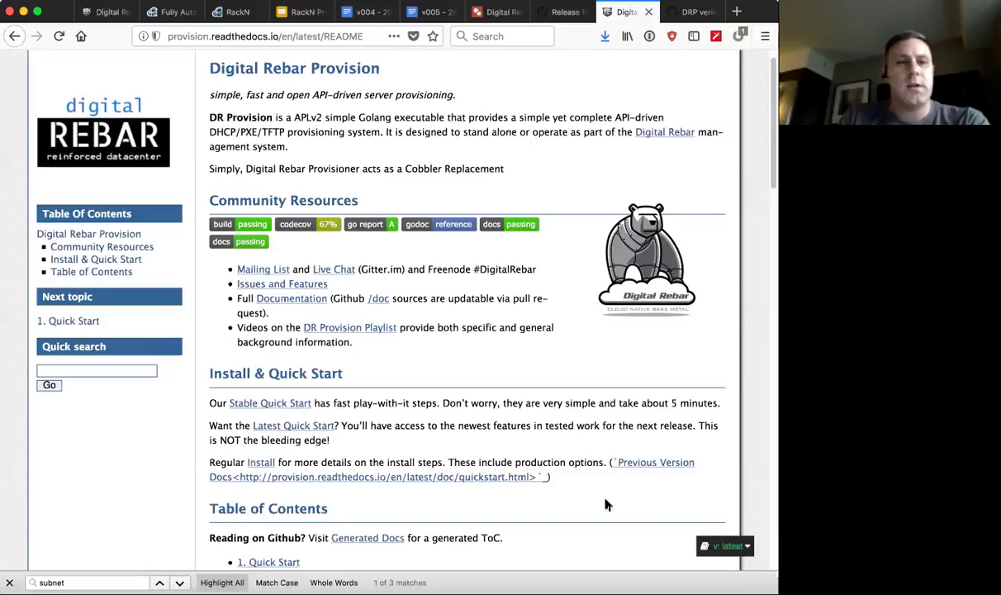
scroll(451, 312, down, 4)
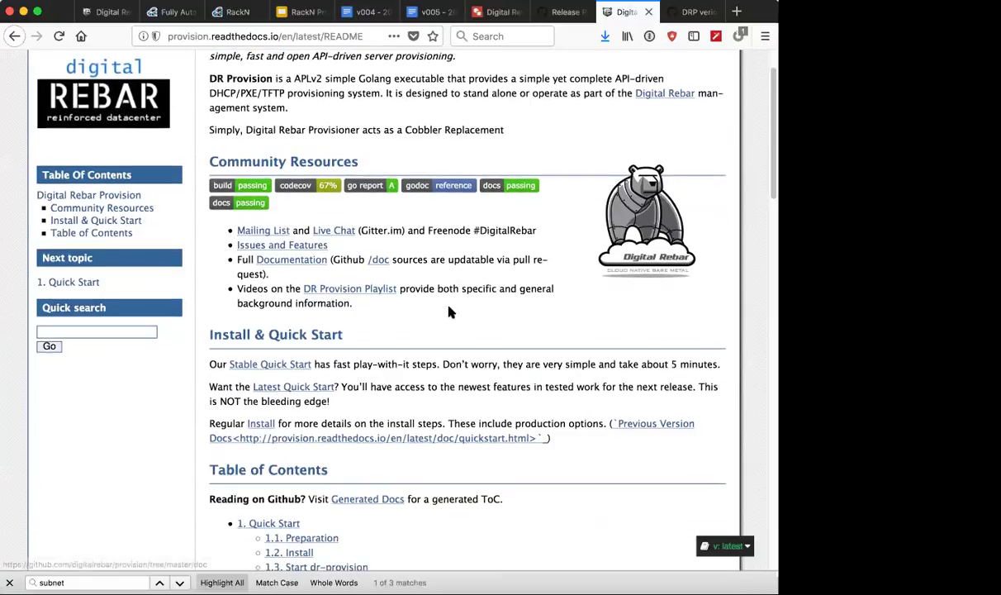
scroll(450, 311, down, 6)
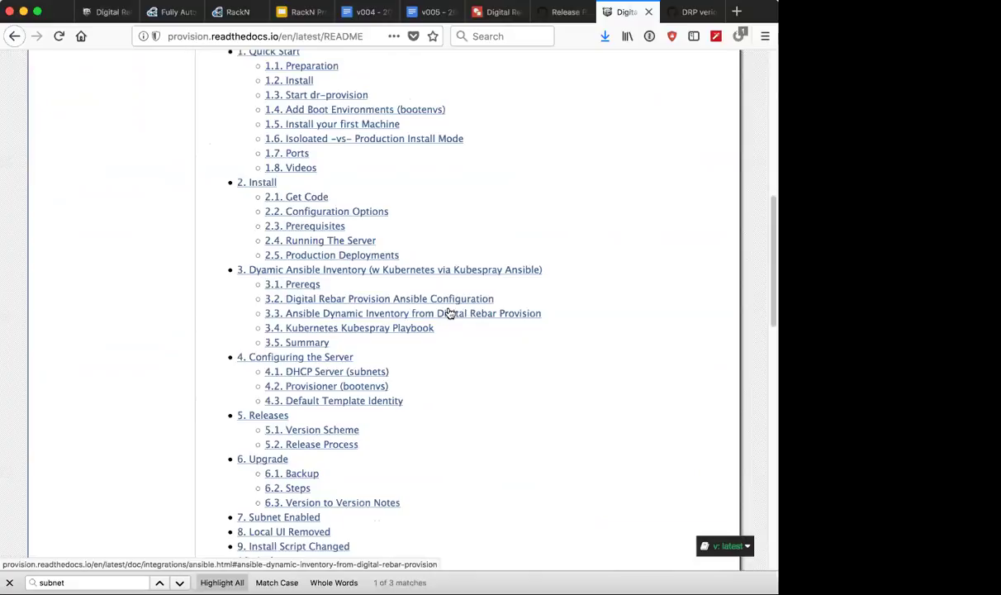
scroll(450, 313, down, 2)
scroll(450, 312, down, 6)
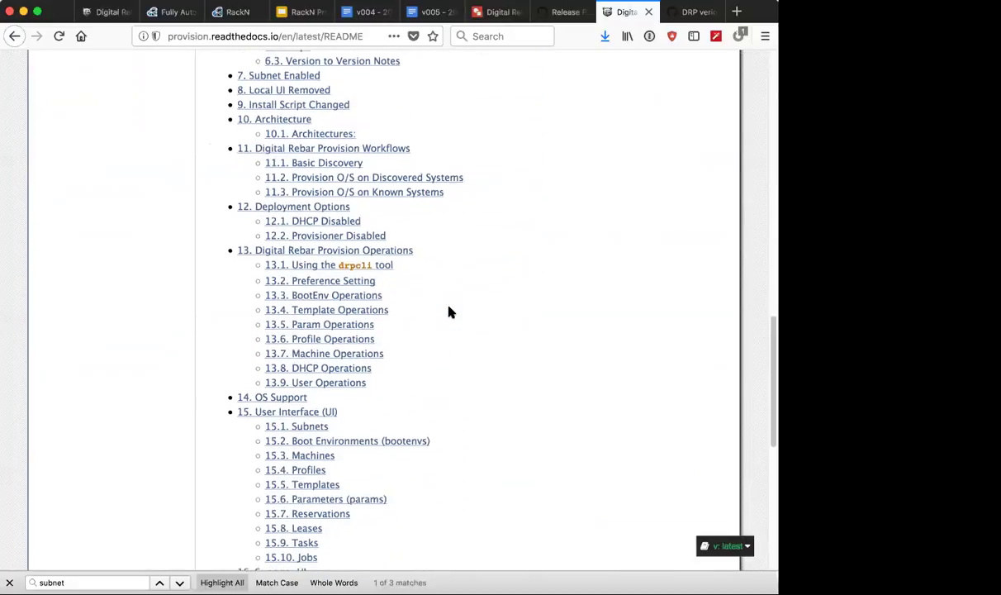
scroll(450, 311, down, 2)
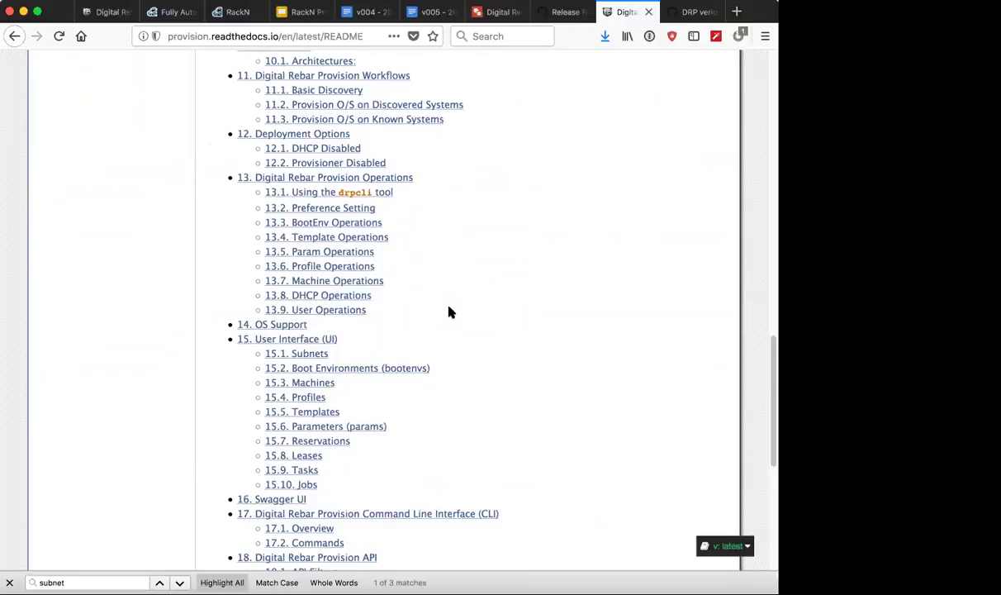
scroll(450, 312, up, 2)
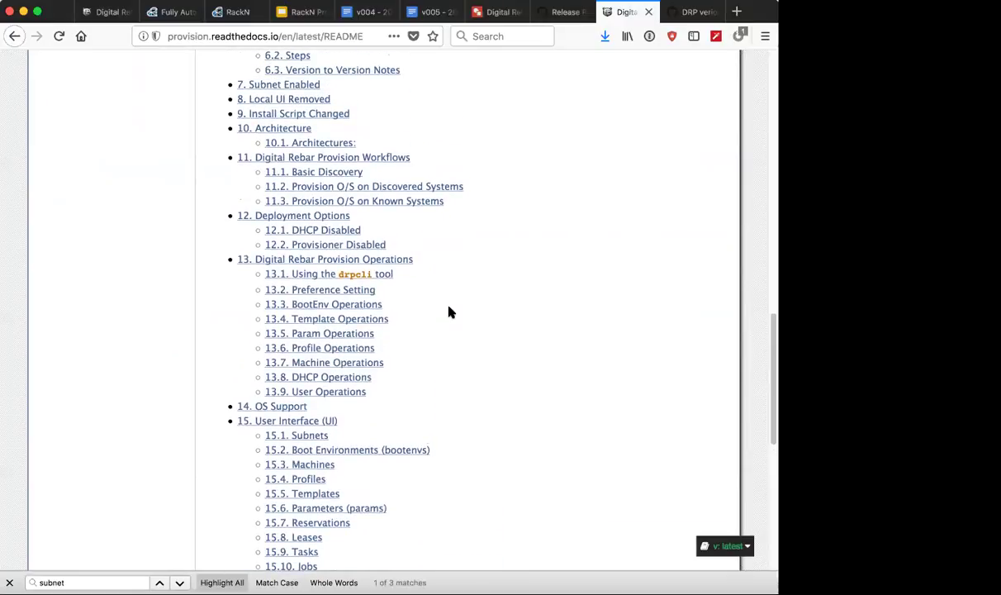
Step: Open '10. Architecture', then the Data Architecture page, and jump to Package Repositories
click(288, 129)
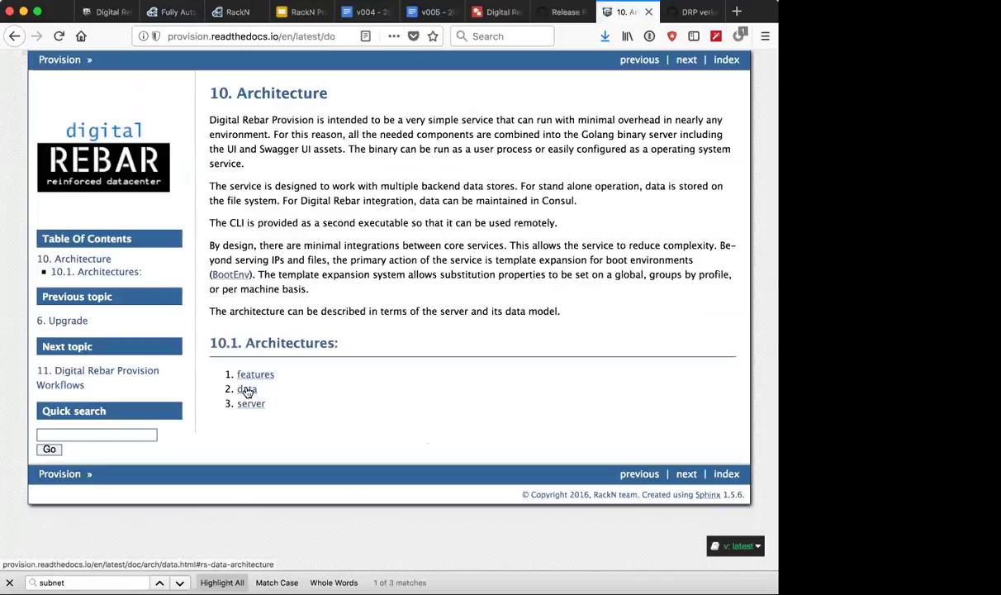
click(247, 390)
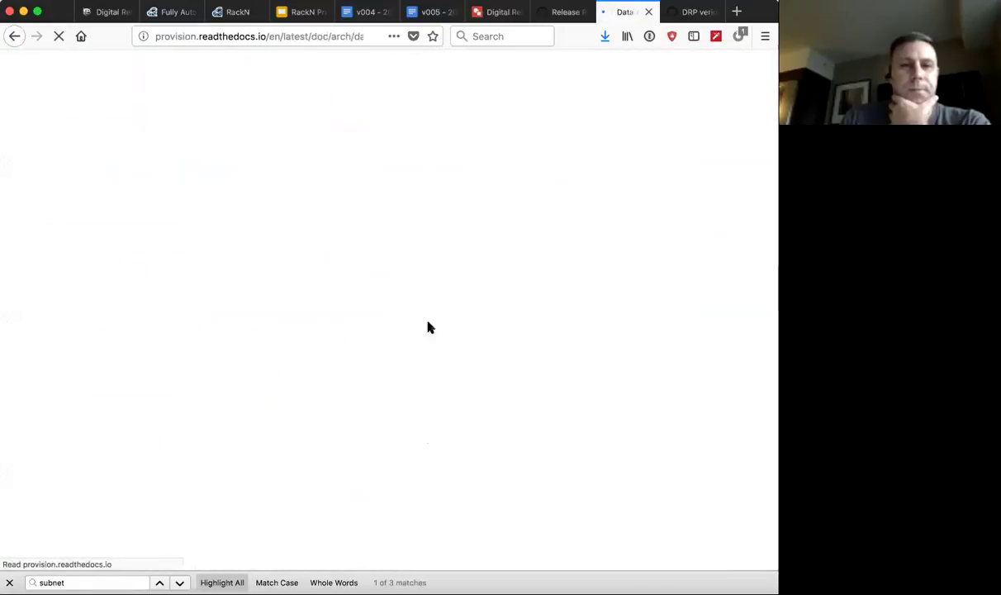
scroll(499, 319, down, 1)
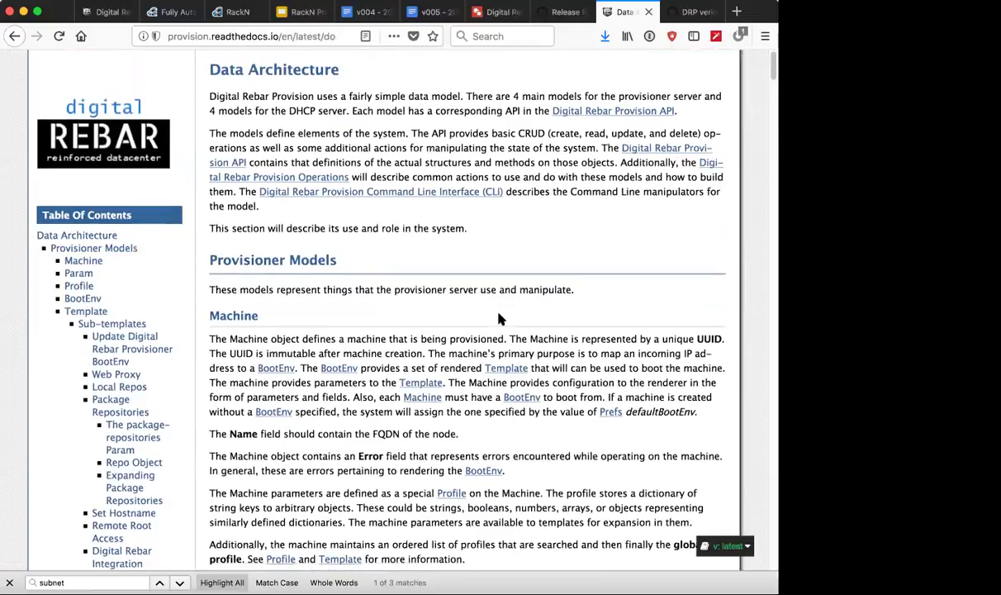
scroll(499, 317, down, 1)
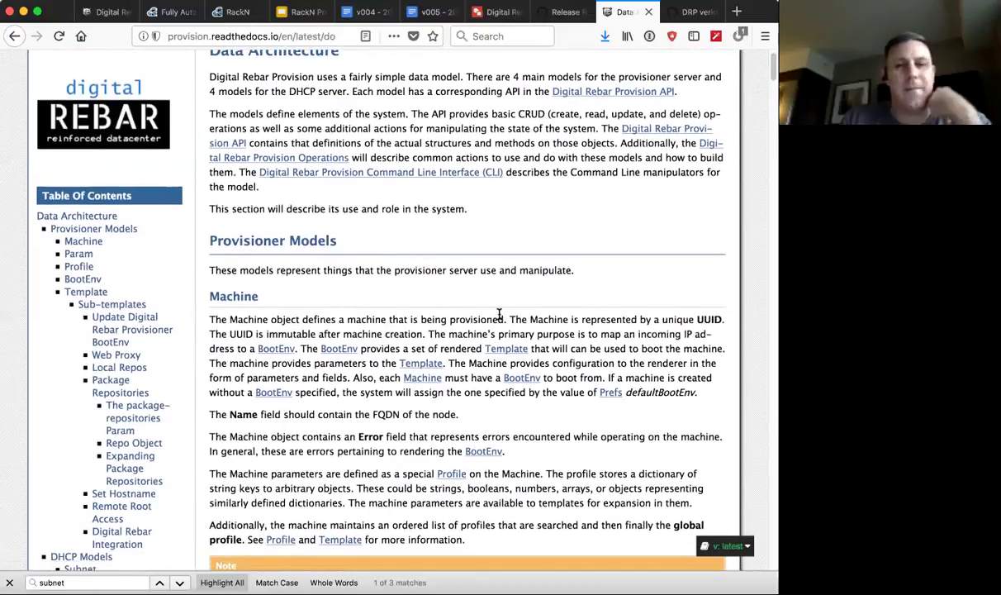
scroll(499, 314, down, 5)
scroll(499, 317, down, 20)
scroll(499, 319, down, 20)
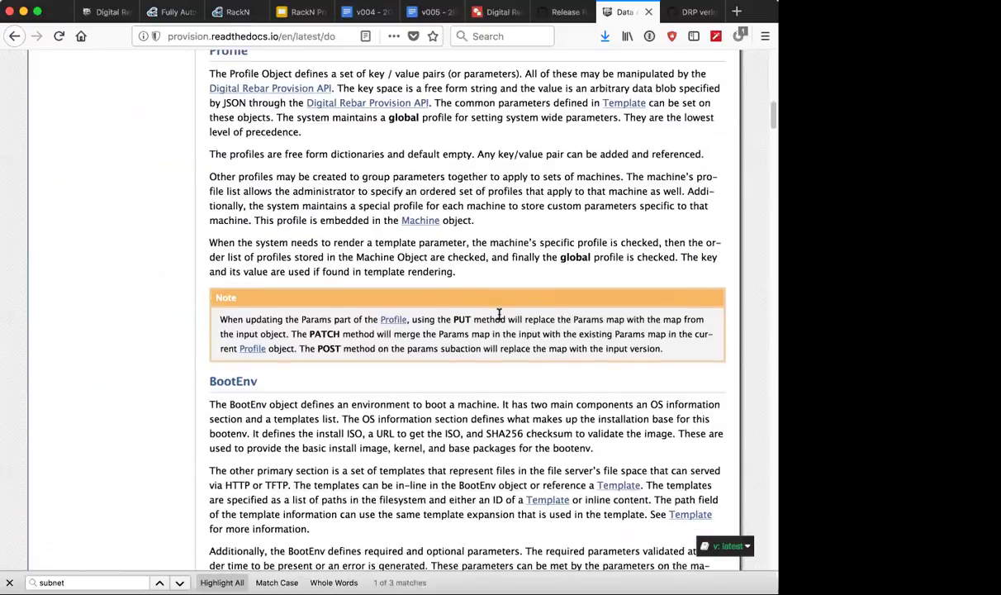
scroll(499, 316, up, 10)
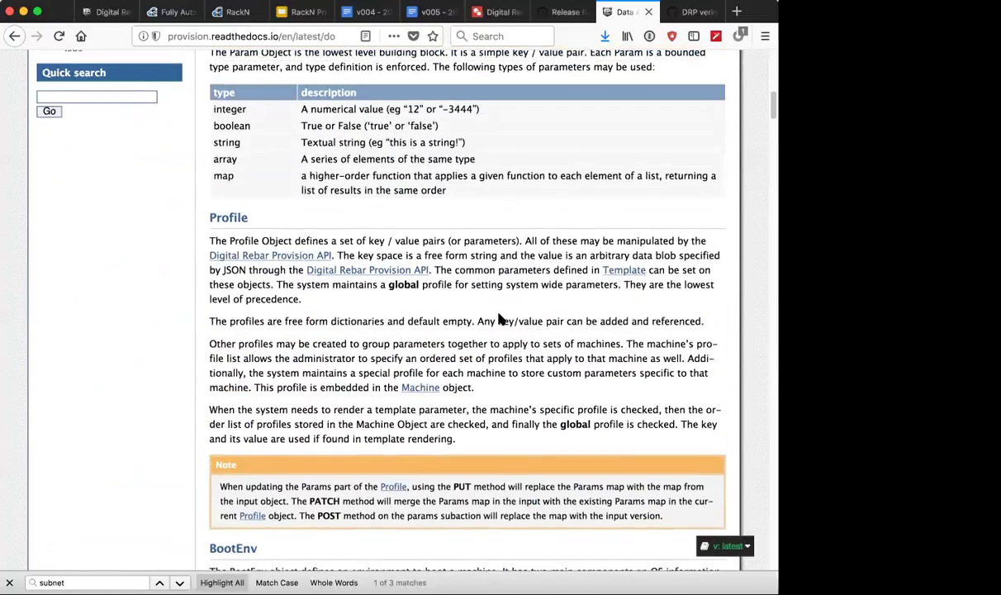
scroll(499, 320, up, 10)
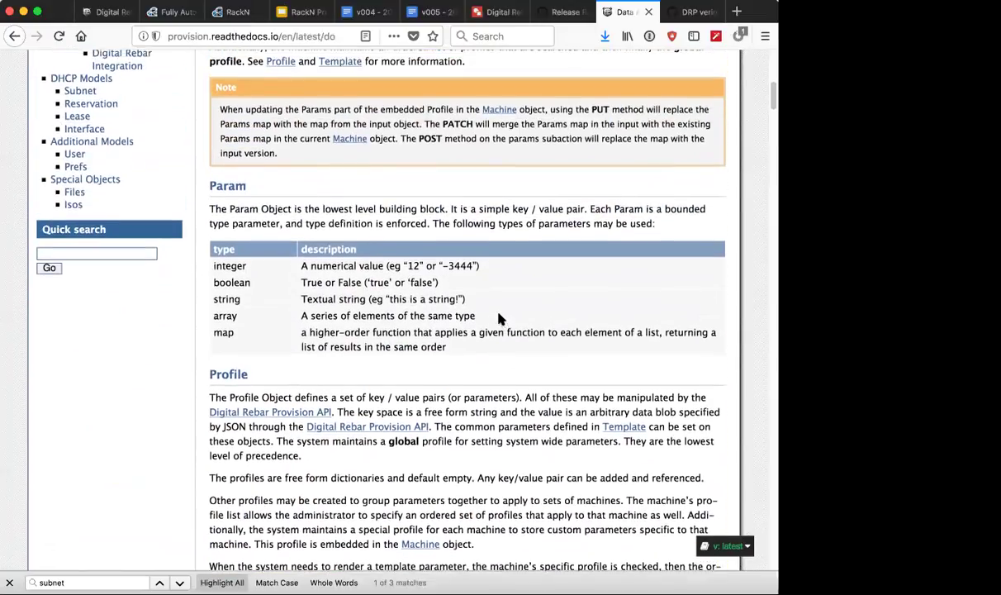
scroll(499, 320, up, 10)
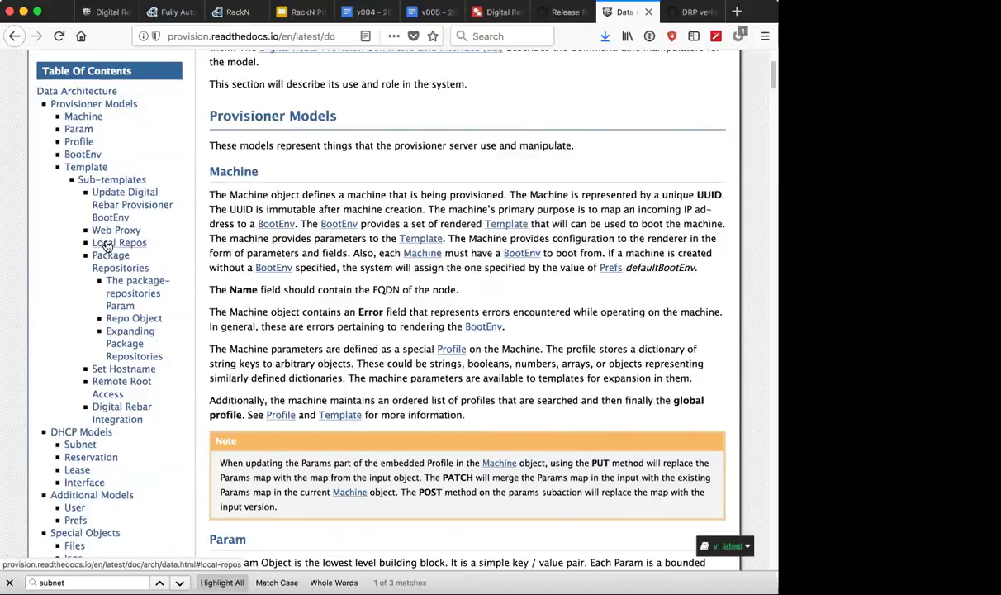
click(106, 258)
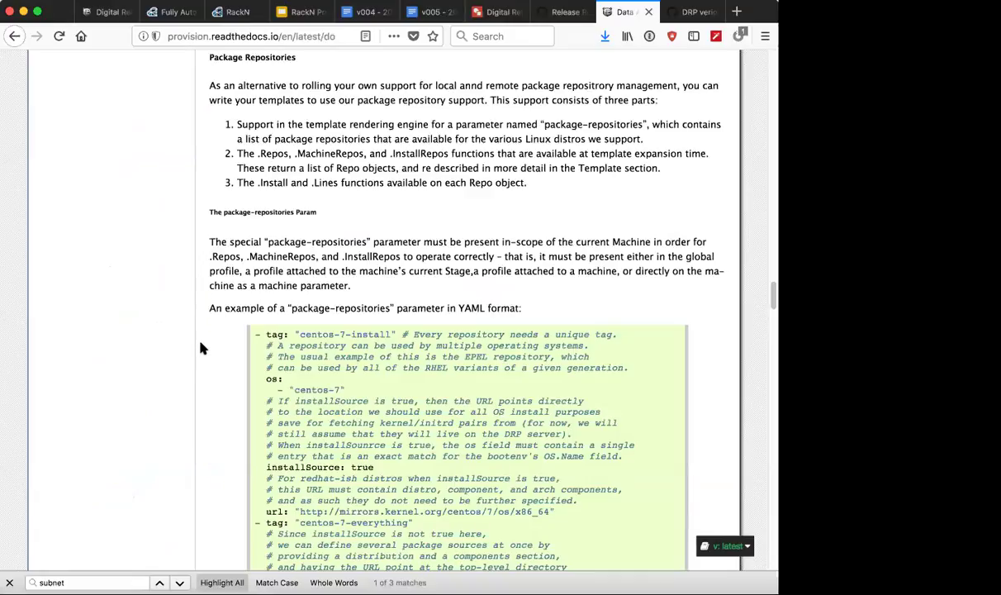
Step: Scroll past the Repo fields table through Expanding Package Repositories to Remote Root Access
scroll(201, 347, down, 1)
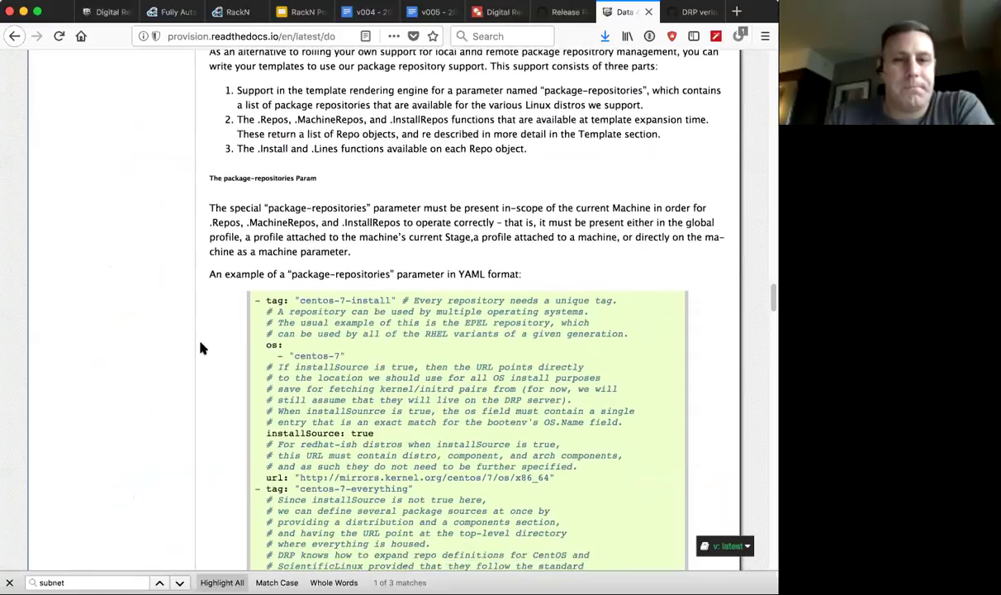
scroll(200, 347, down, 3)
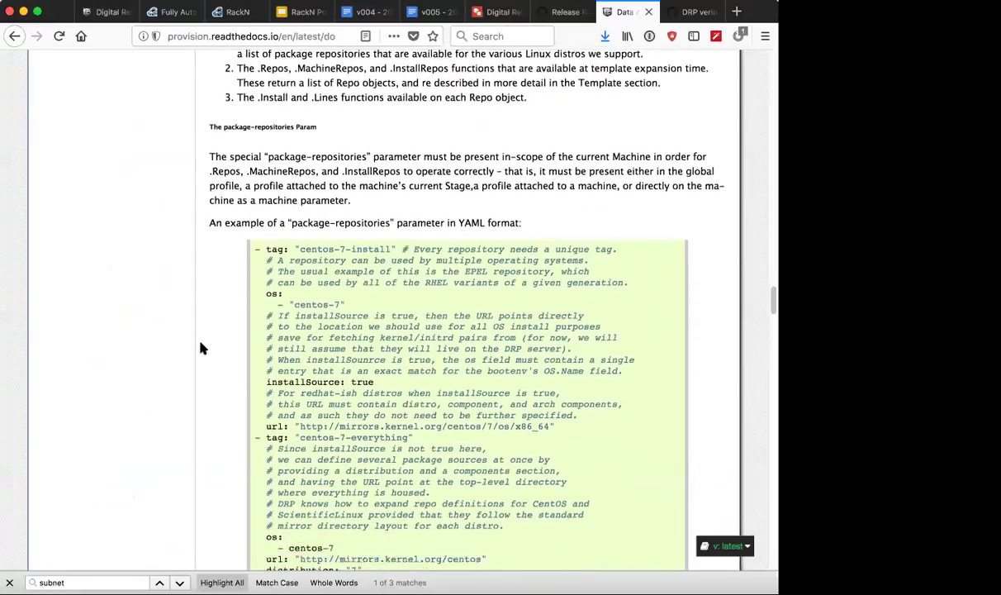
scroll(201, 347, down, 10)
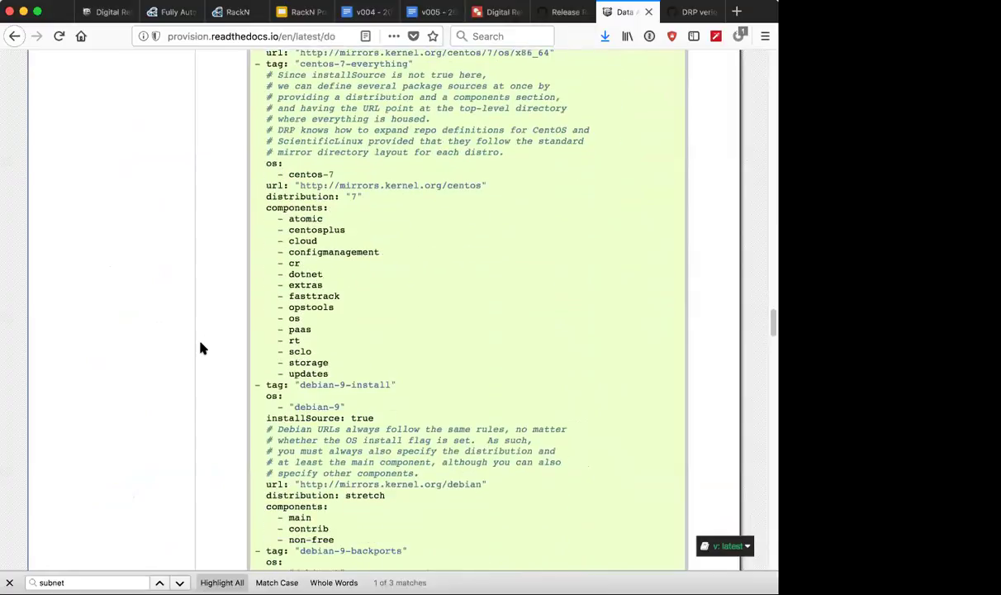
scroll(201, 347, down, 10)
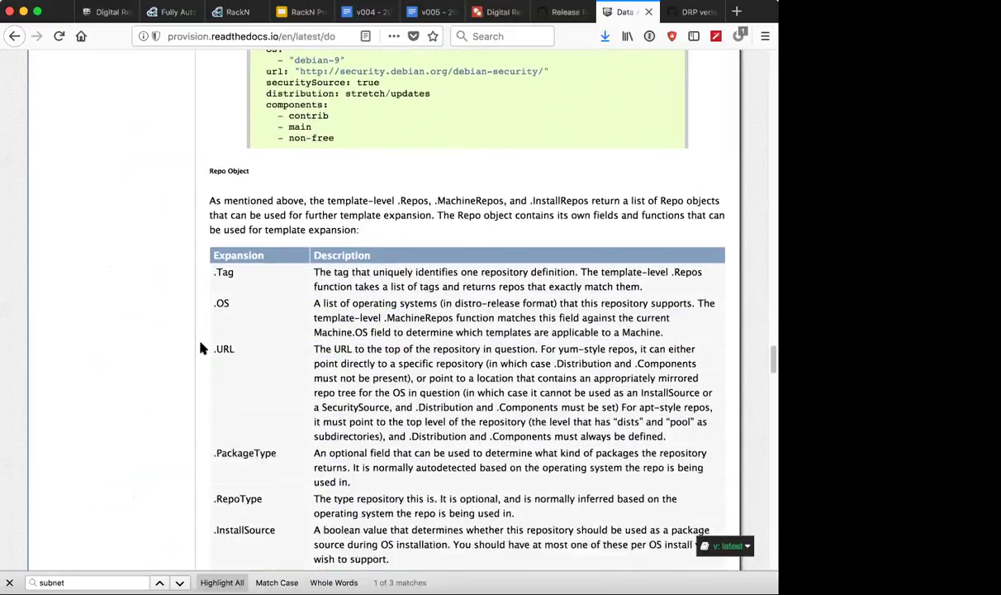
scroll(201, 347, down, 4)
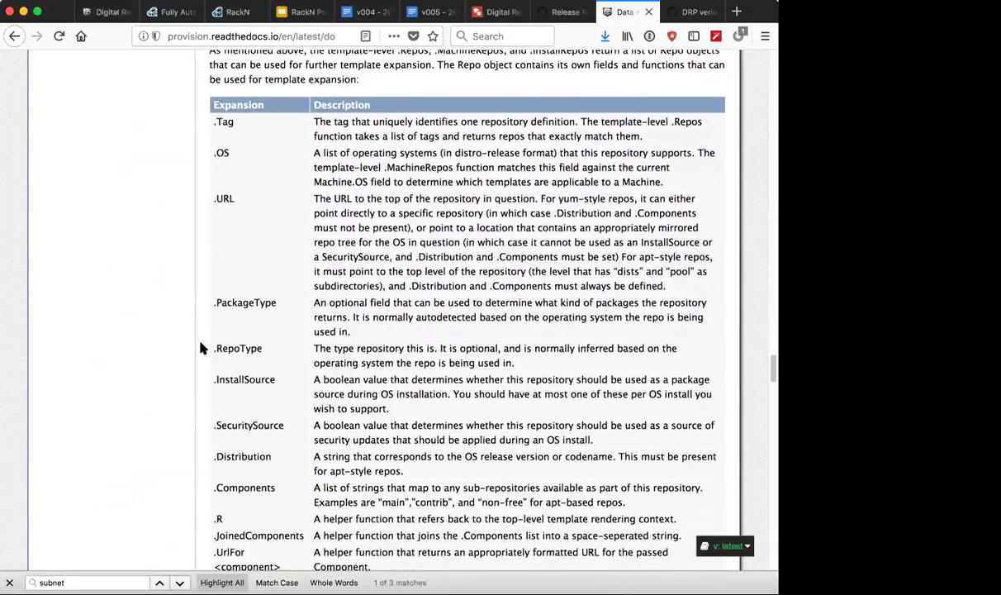
scroll(200, 349, down, 8)
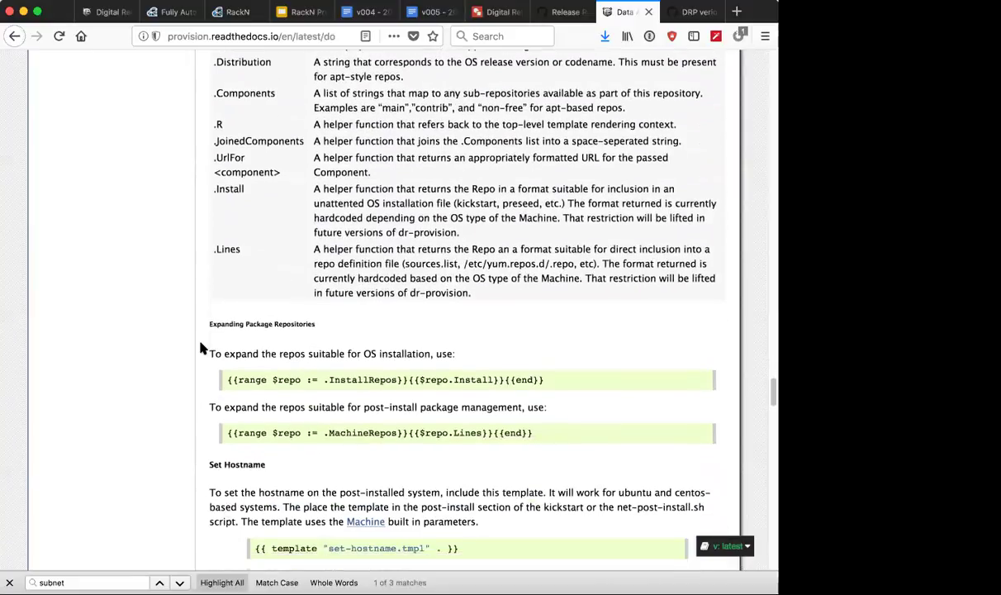
scroll(201, 350, down, 5)
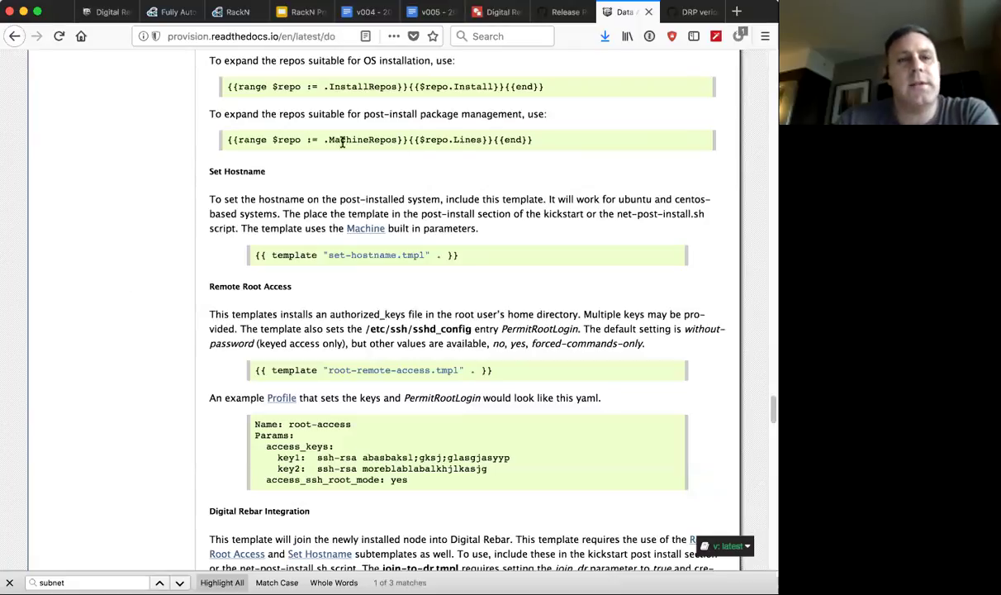
drag(515, 127, 185, 41)
drag(185, 155, 190, 216)
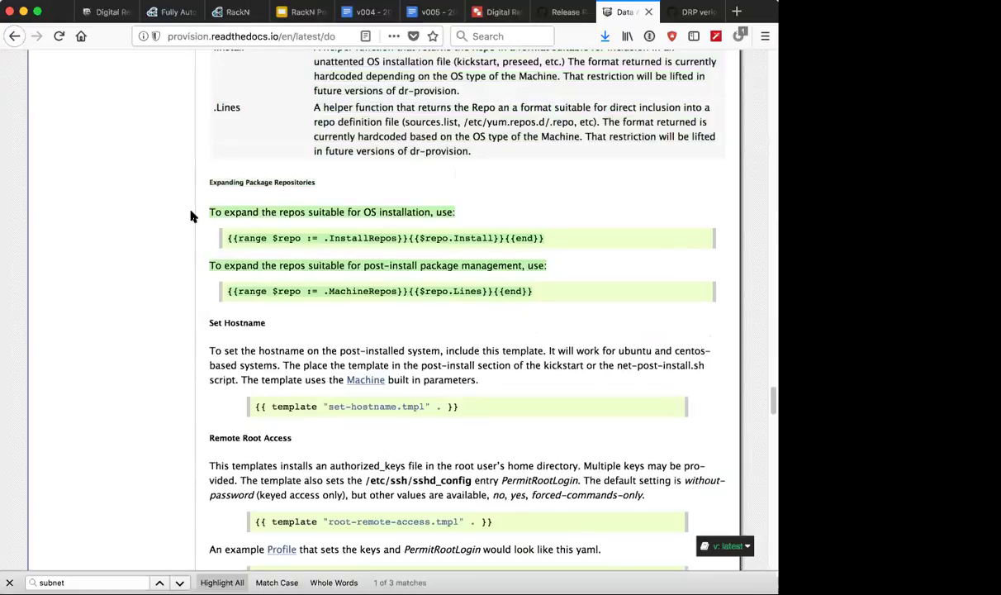
scroll(145, 233, down, 5)
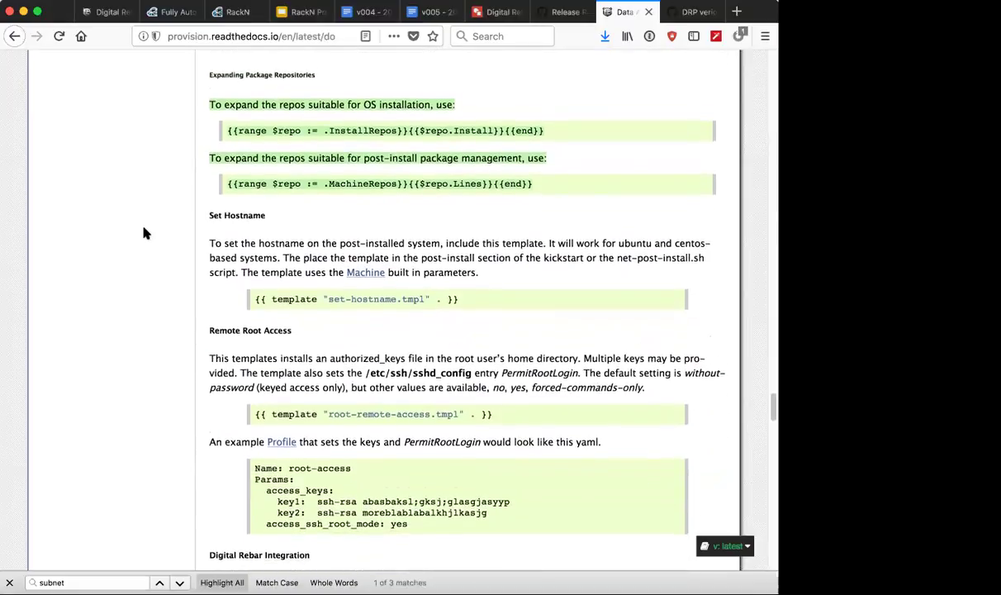
click(169, 149)
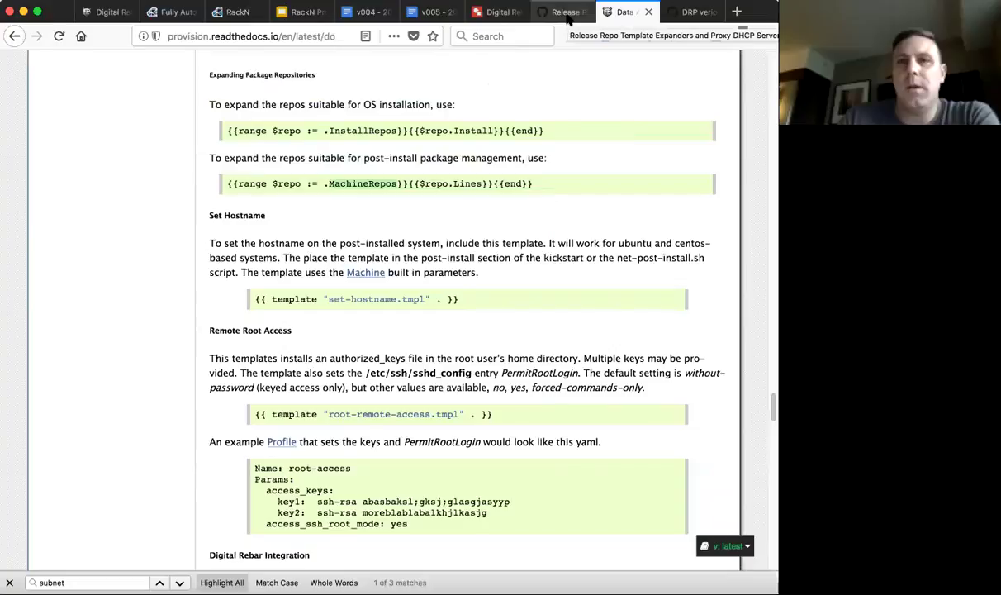
click(567, 14)
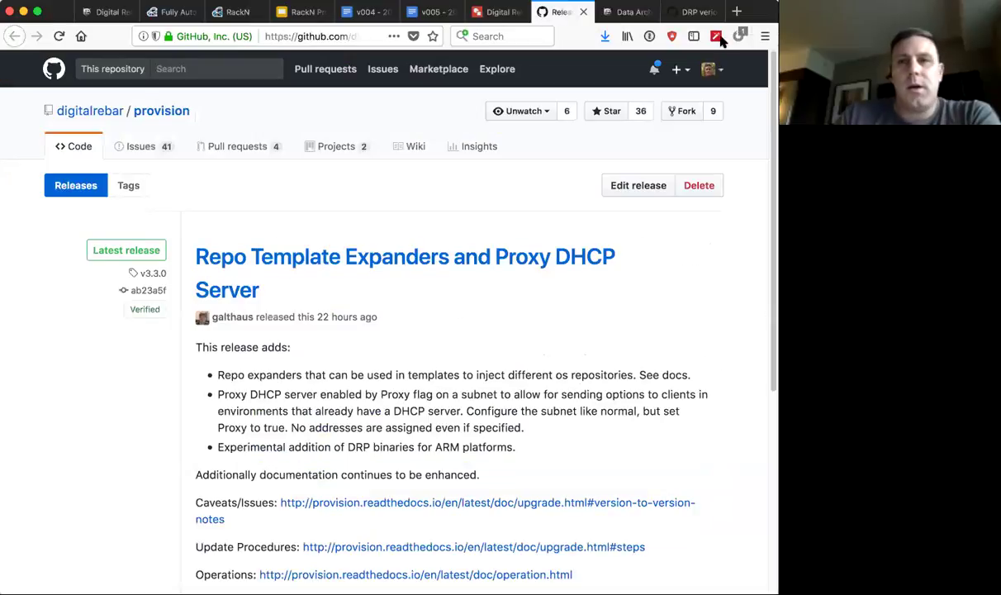
Step: Switch to the 'DRP verion planning' board showing its Backlog, ToDo and Completed columns
click(693, 12)
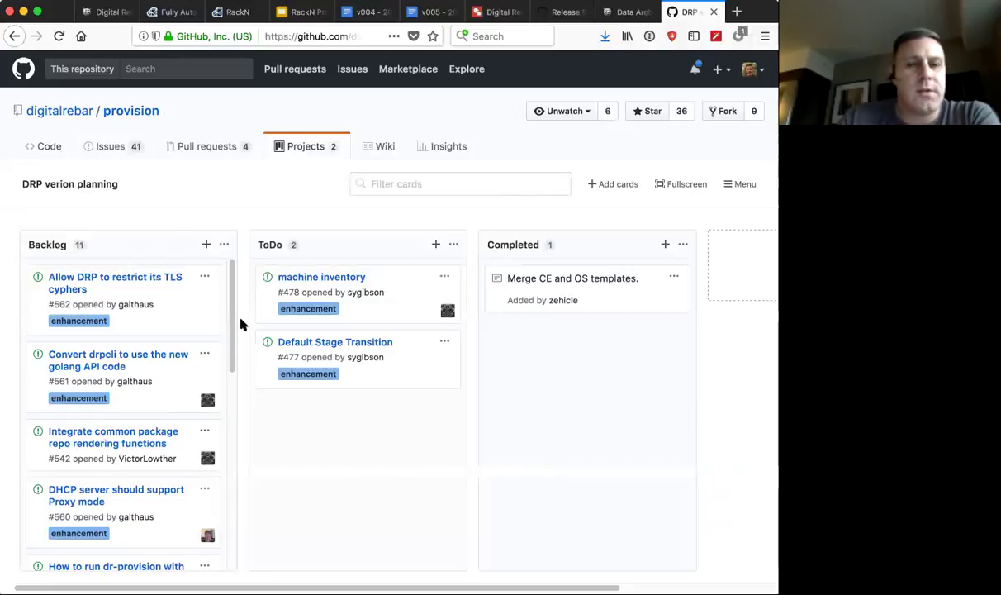
Step: Review the machine inventory and Default Stage Transition cards before triaging the Backlog
mouse_move(233, 331)
mouse_down()
mouse_move(232, 347)
mouse_move(232, 330)
mouse_up()
click(395, 312)
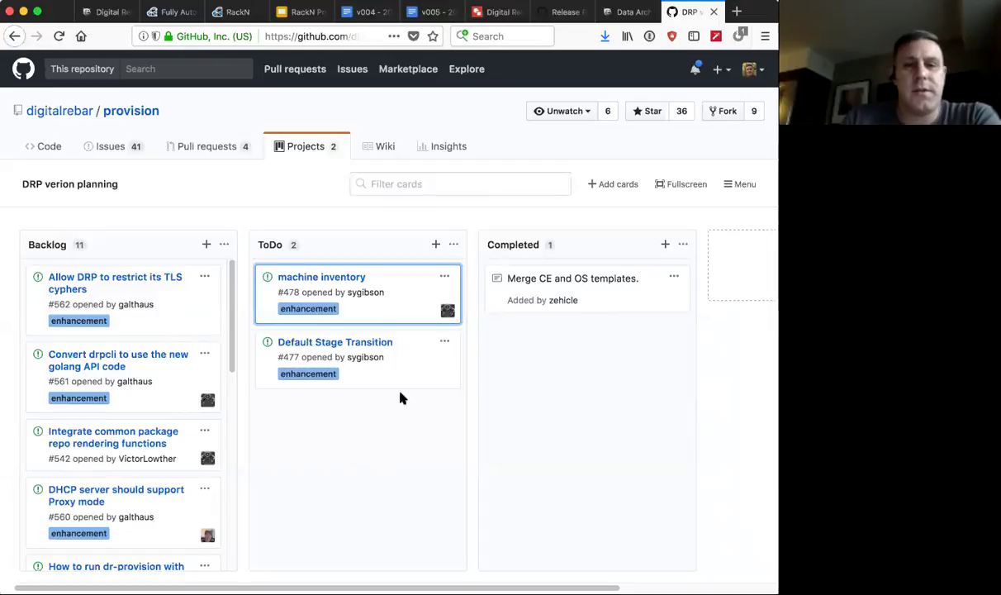
click(420, 374)
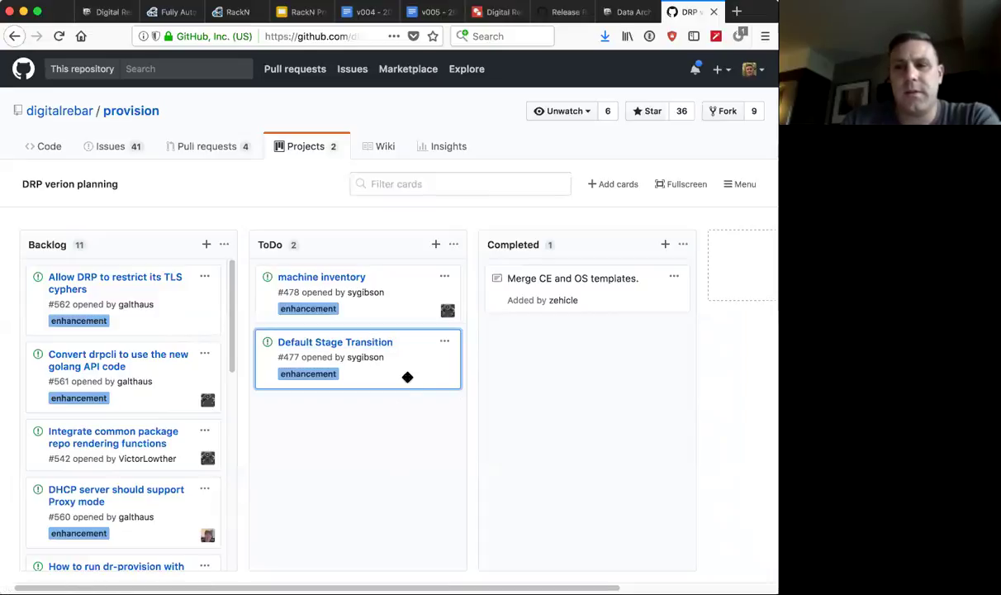
scroll(169, 374, down, 1)
scroll(170, 374, up, 1)
scroll(170, 375, down, 1)
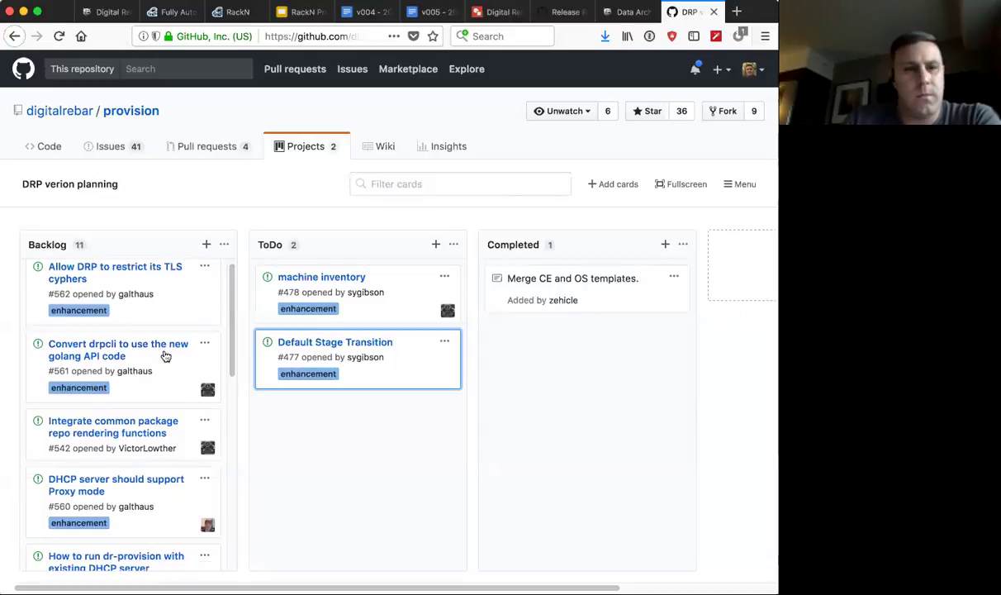
click(233, 309)
scroll(233, 309, up, 1)
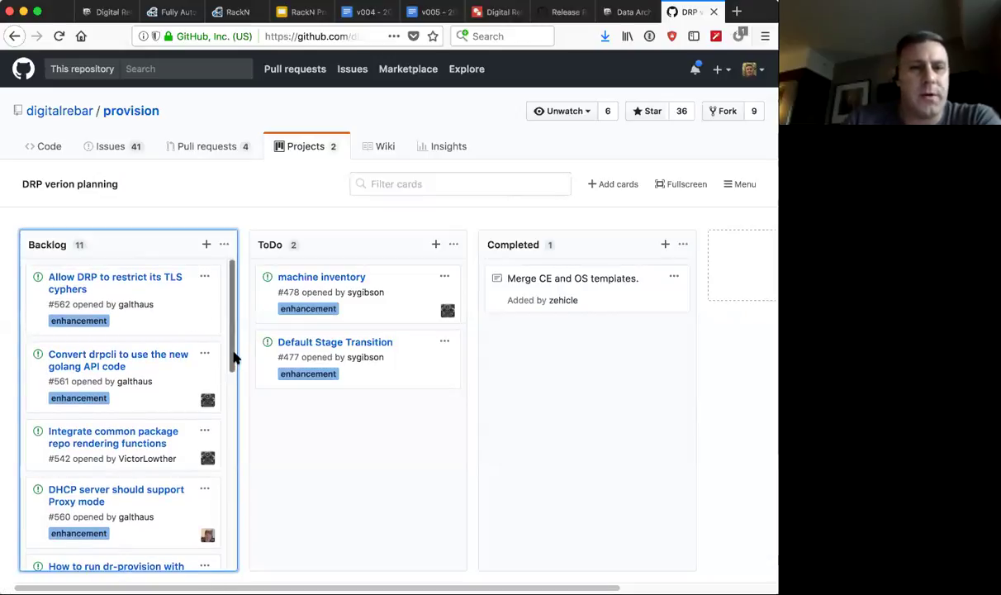
Step: Move the TLS cyphers and package repo rendering issues from Backlog into ToDo
click(185, 331)
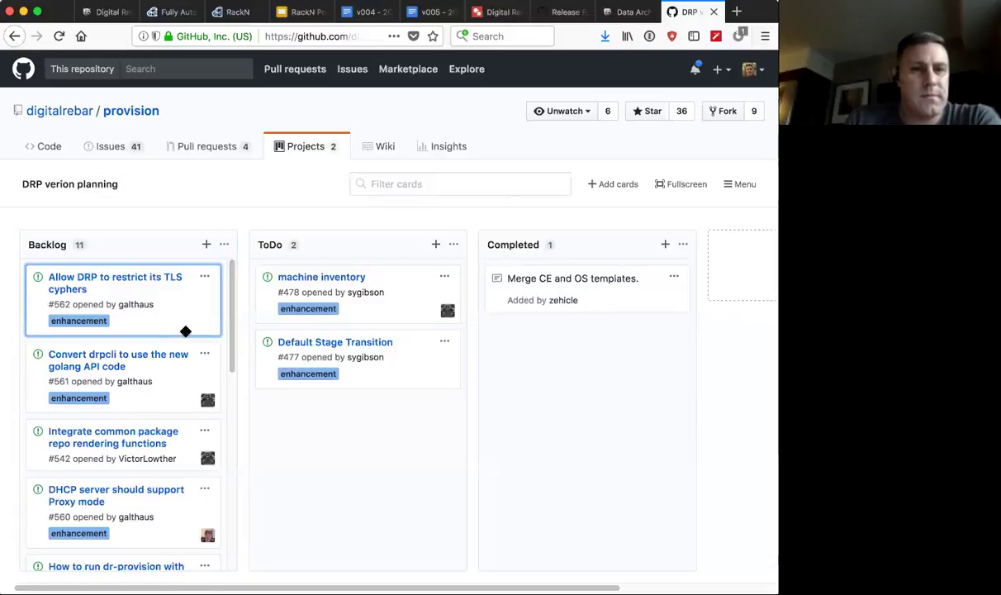
drag(172, 324, 395, 465)
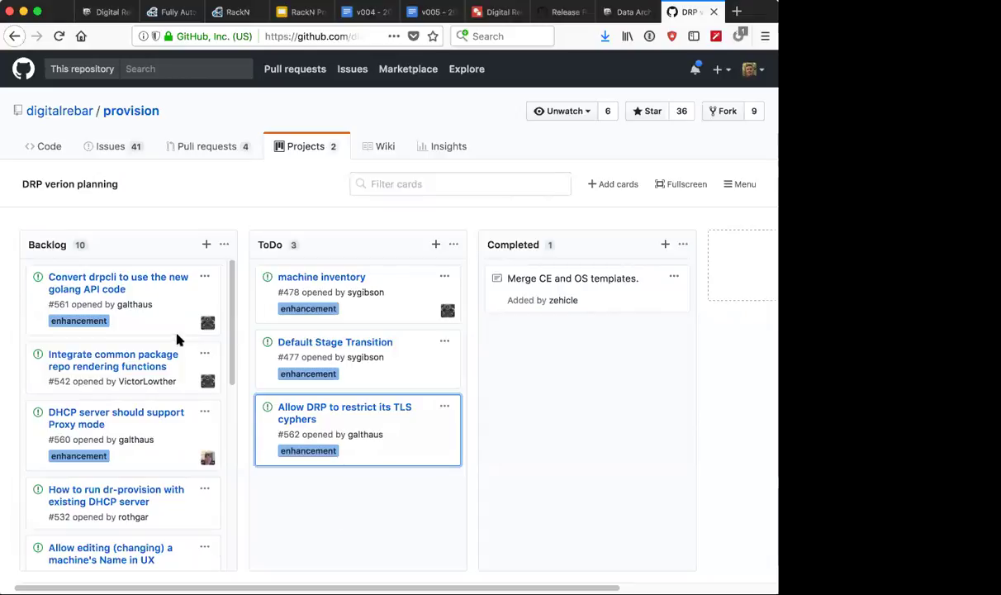
drag(179, 380, 408, 525)
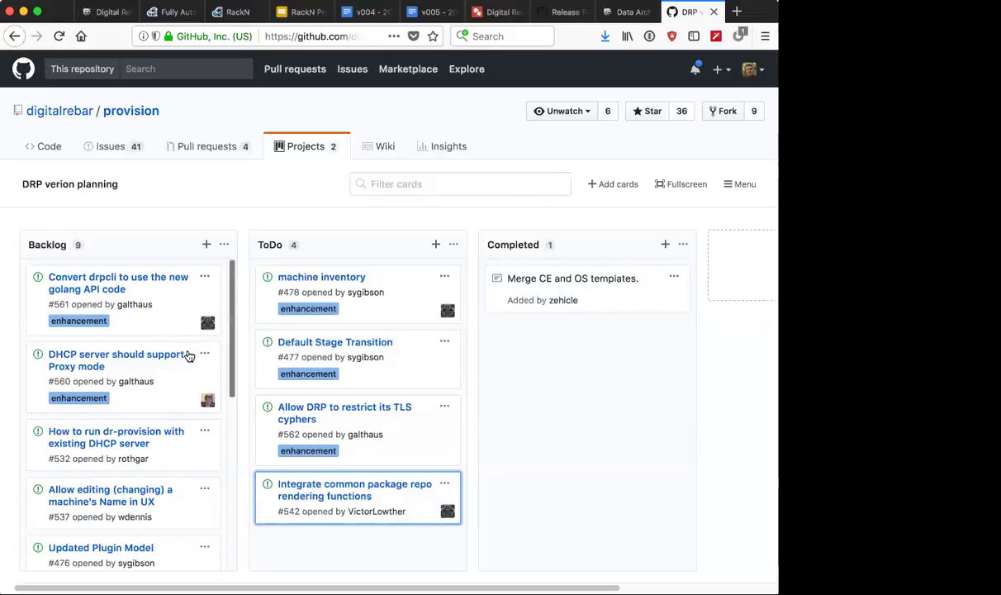
Step: Move the DHCP Proxy mode and existing DHCP server (#532) issues into ToDo
scroll(216, 348, down, 2)
scroll(199, 354, up, 2)
drag(183, 380, 416, 512)
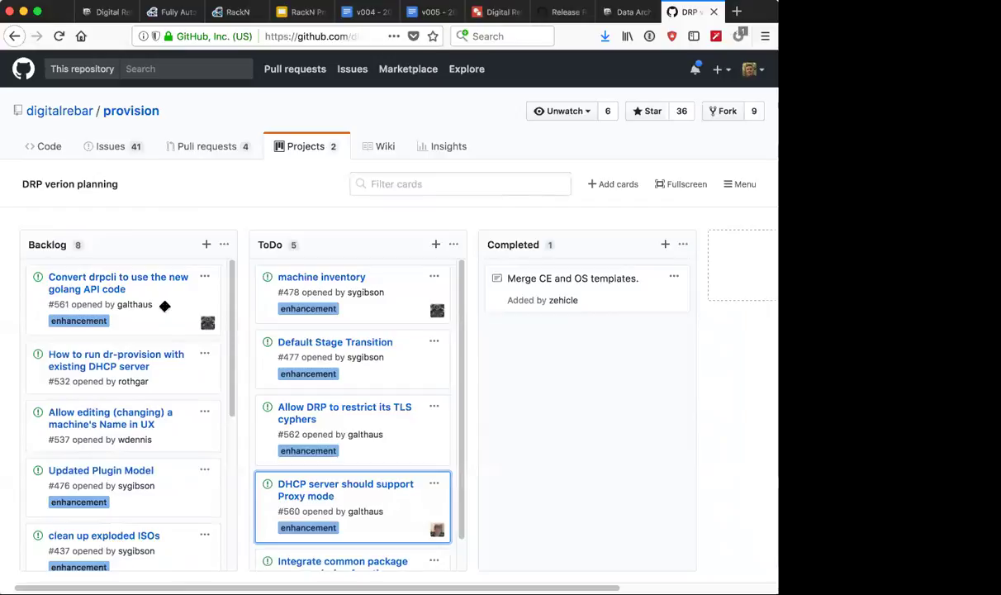
click(165, 322)
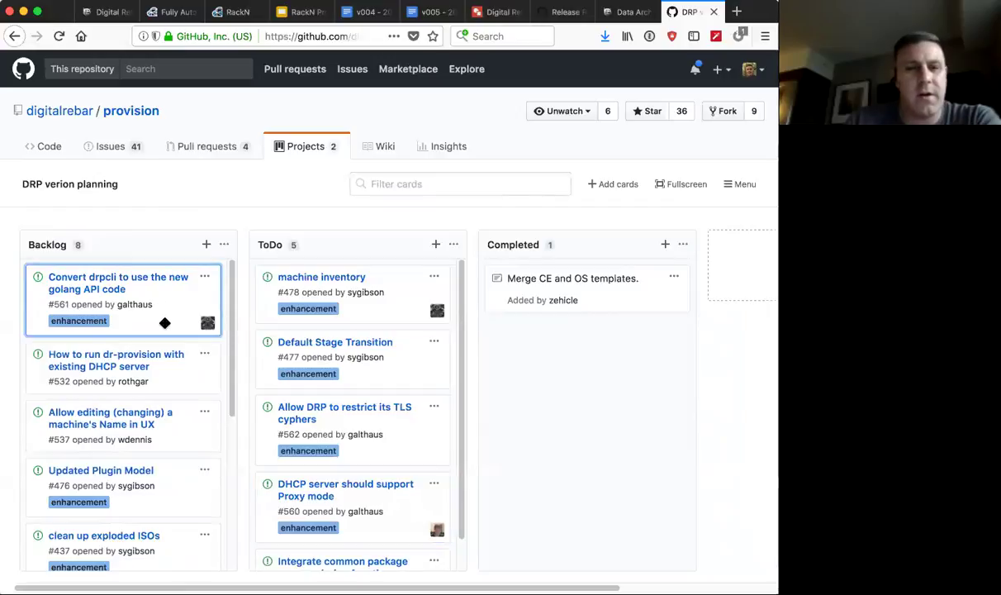
click(184, 380)
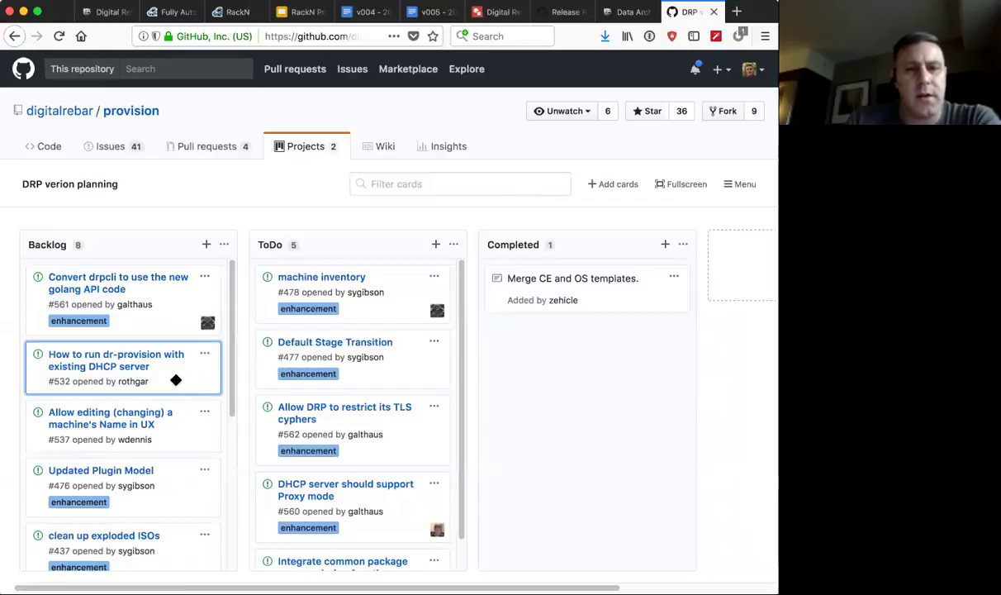
drag(176, 380, 409, 421)
scroll(411, 422, down, 2)
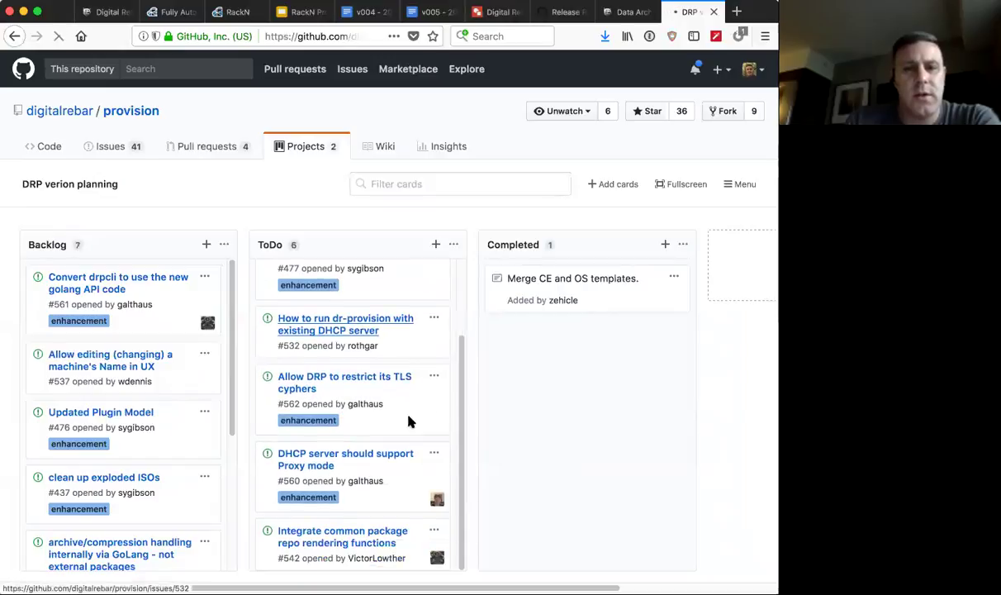
Step: Read issue #532, then back on the board select the 'Allow editing' machine Name card
click(388, 322)
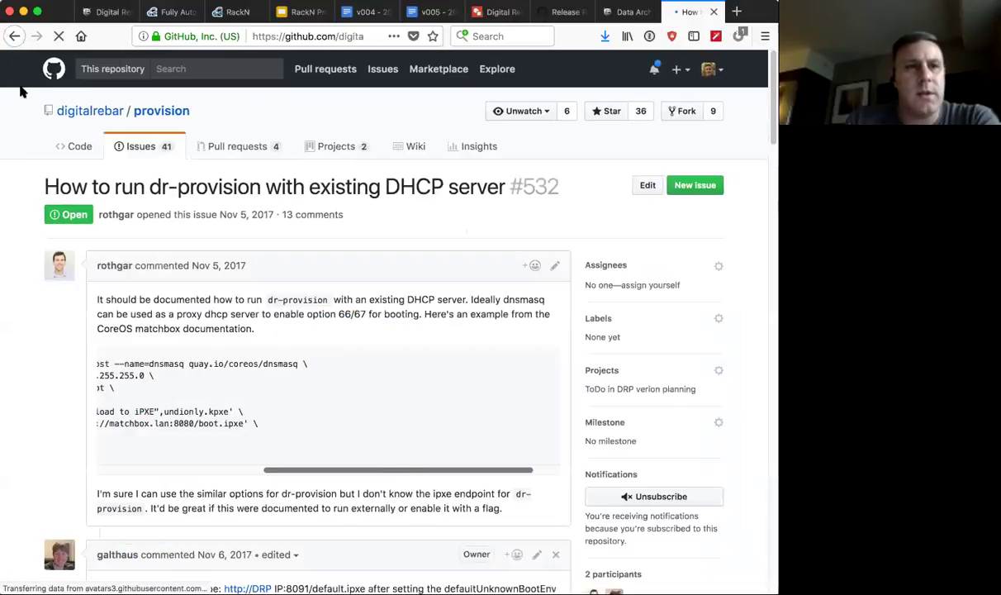
key(super+Left)
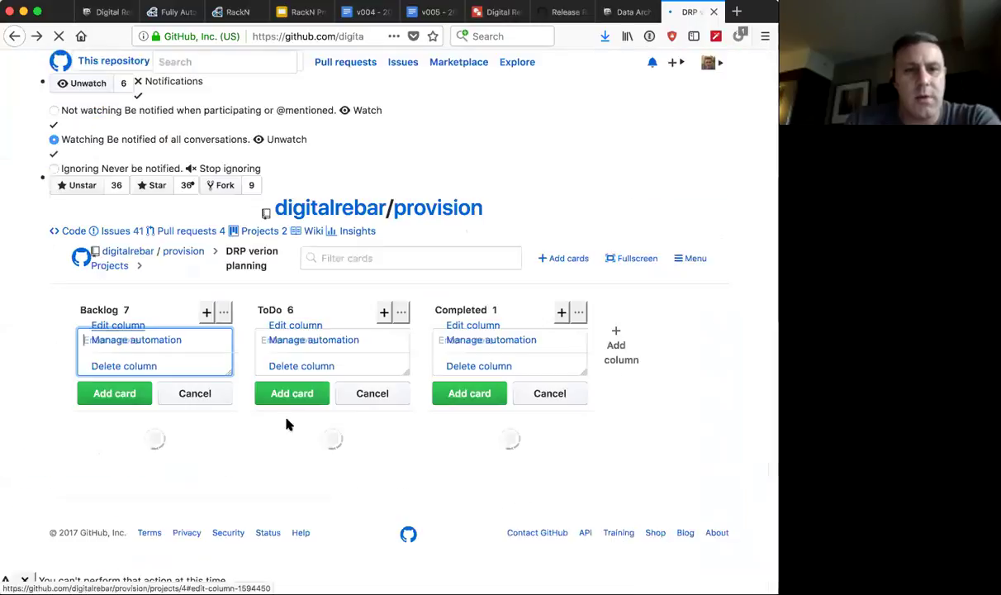
scroll(373, 413, down, 2)
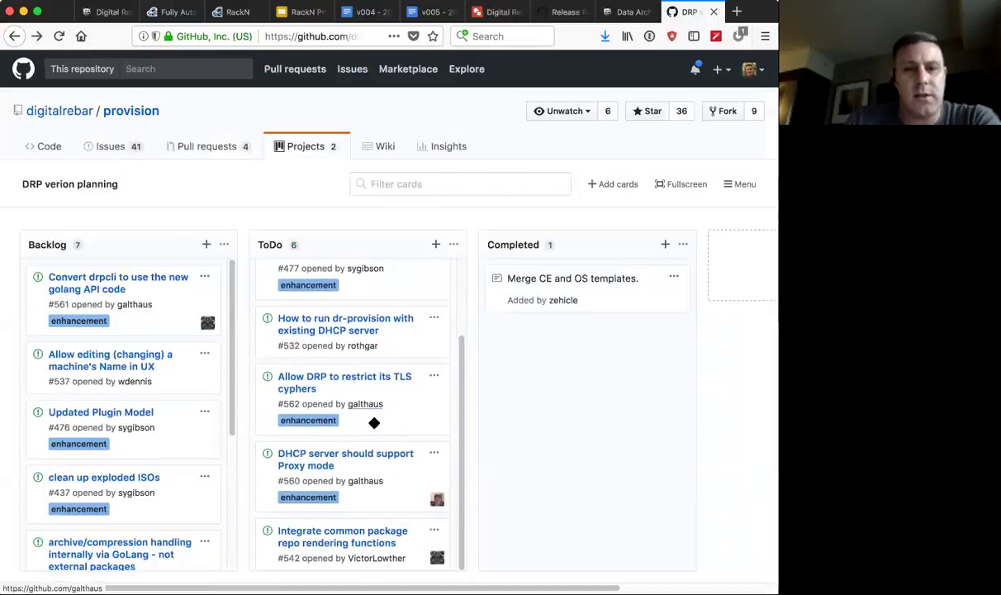
scroll(189, 388, down, 1)
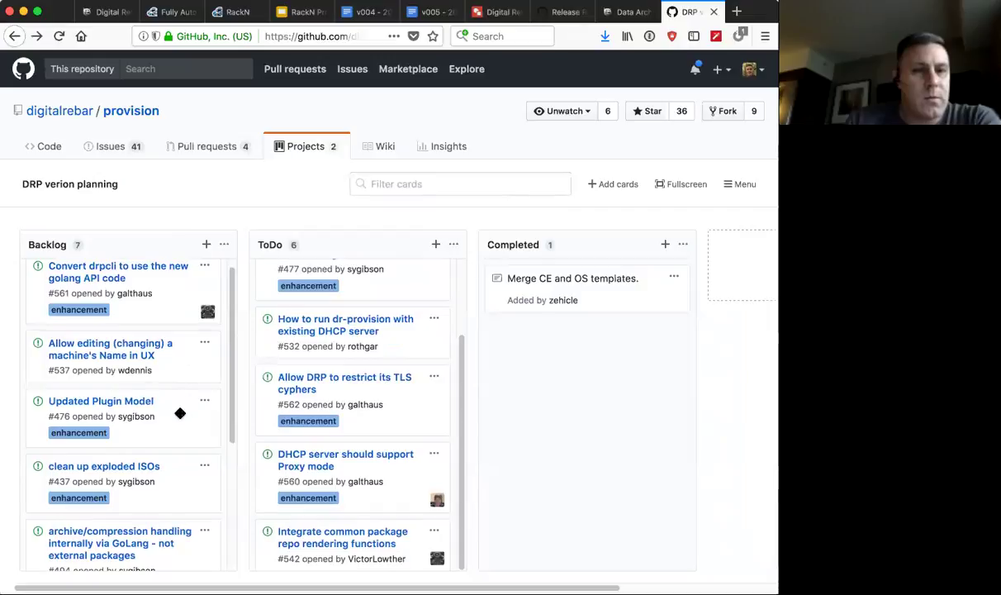
scroll(181, 411, down, 3)
scroll(179, 413, up, 3)
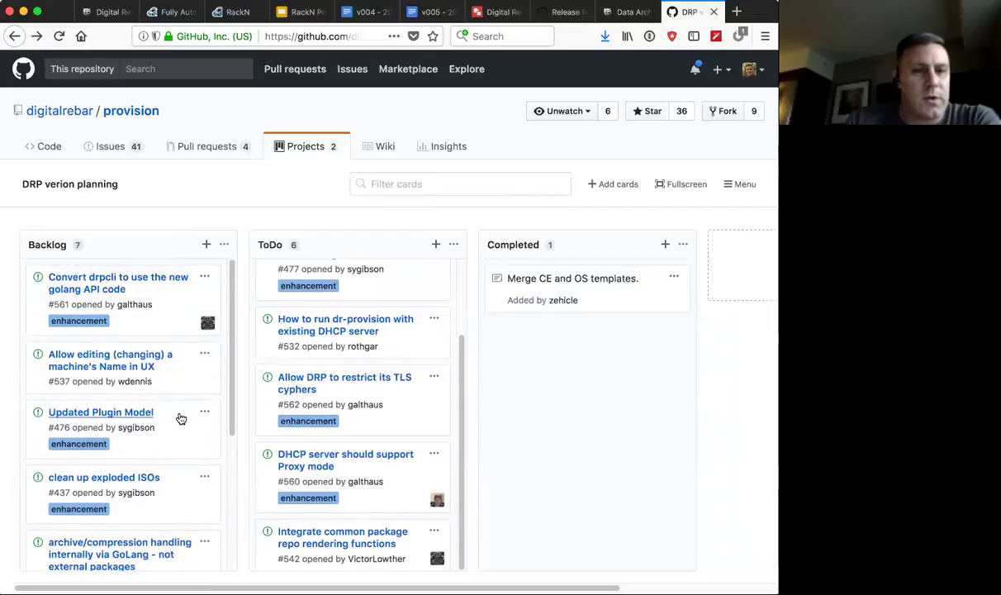
scroll(180, 413, up, 1)
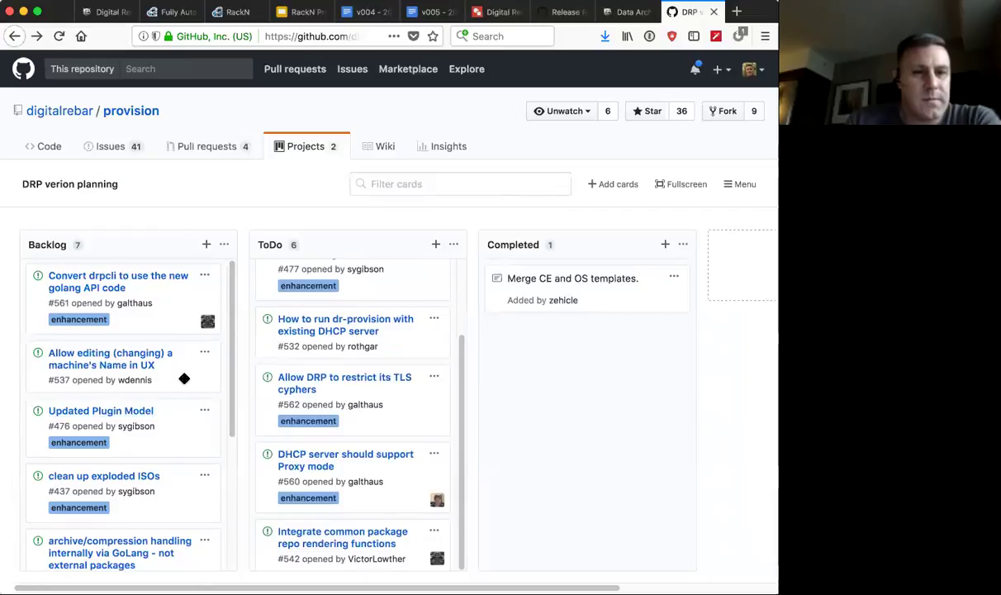
click(184, 378)
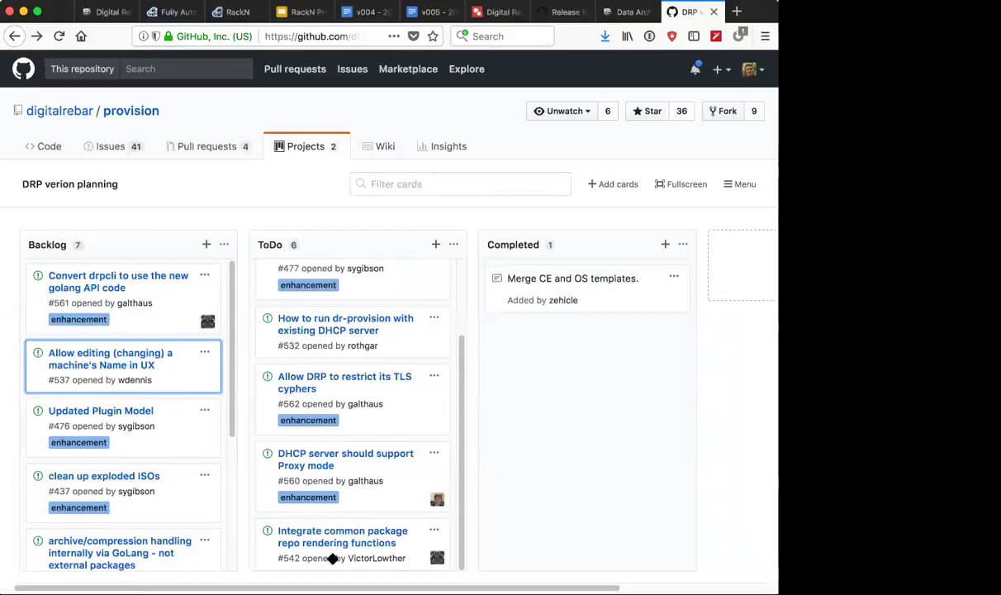
Step: Drop issue #537 (editing a machine's Name in UX) into ToDo, leaving 6 Backlog and 7 ToDo
drag(167, 358, 380, 384)
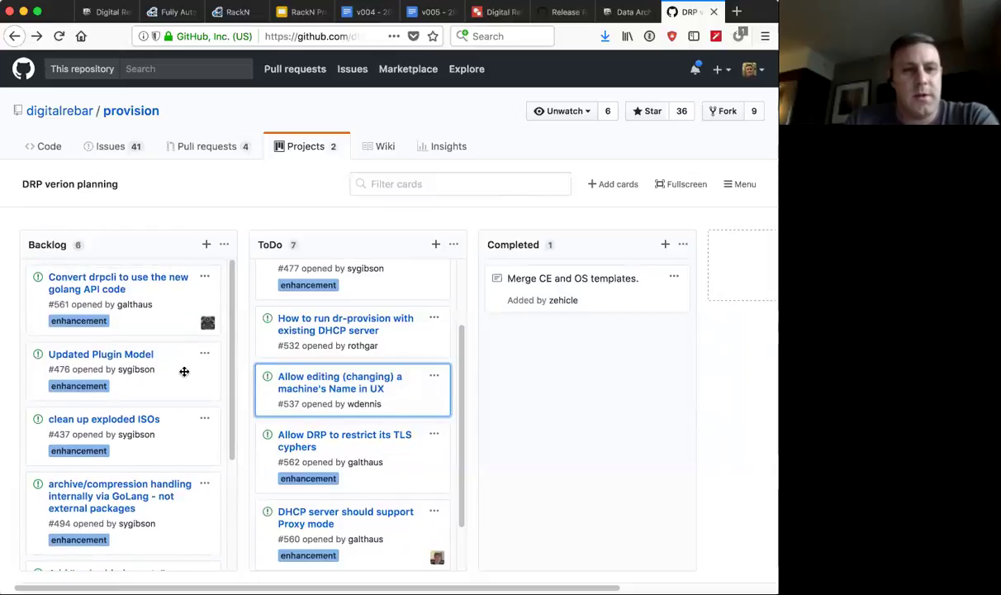
scroll(184, 371, down, 2)
scroll(184, 371, down, 2)
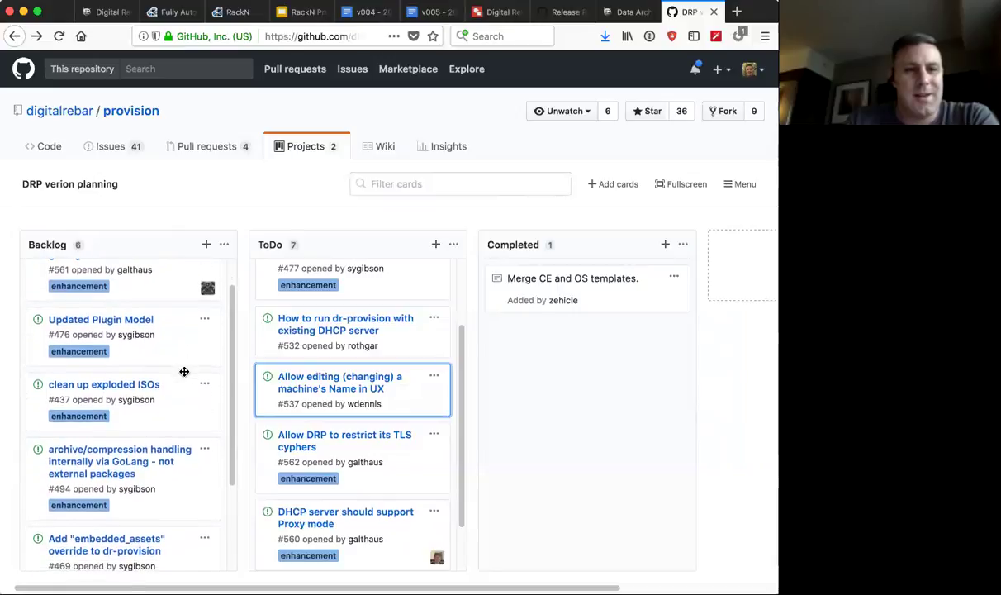
scroll(184, 371, up, 5)
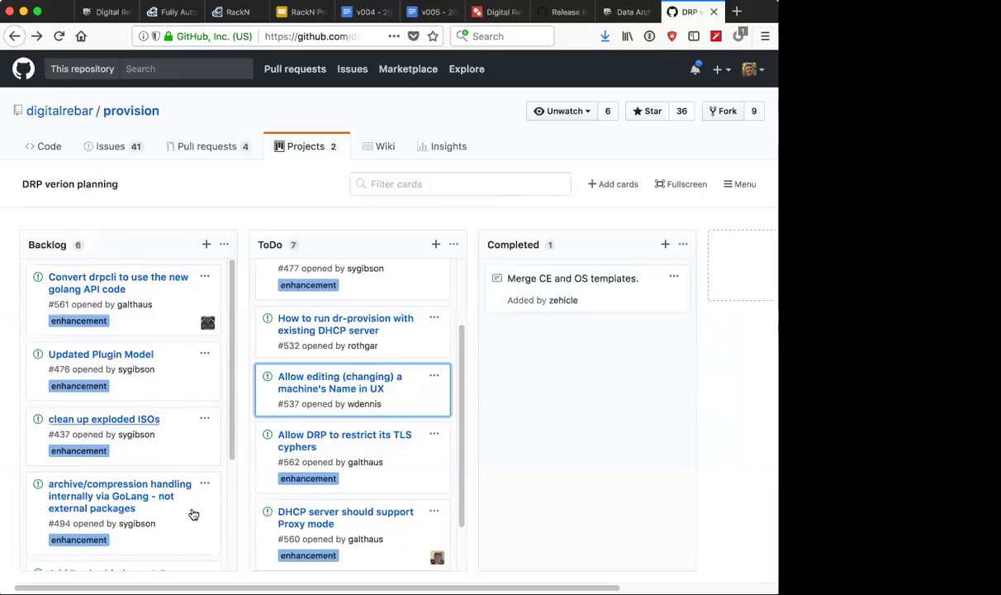
scroll(25, 484, down, 1)
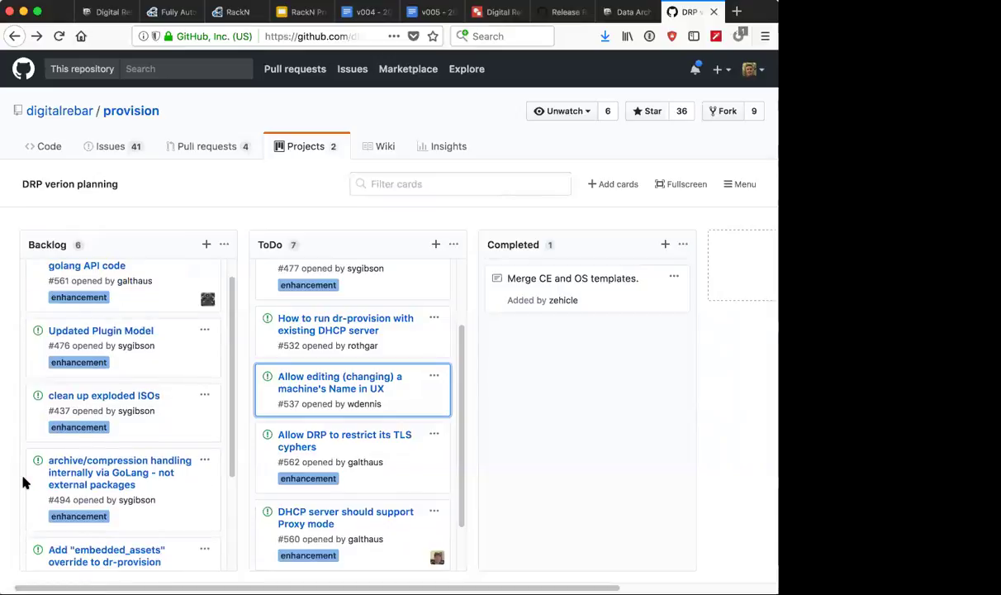
scroll(23, 482, up, 1)
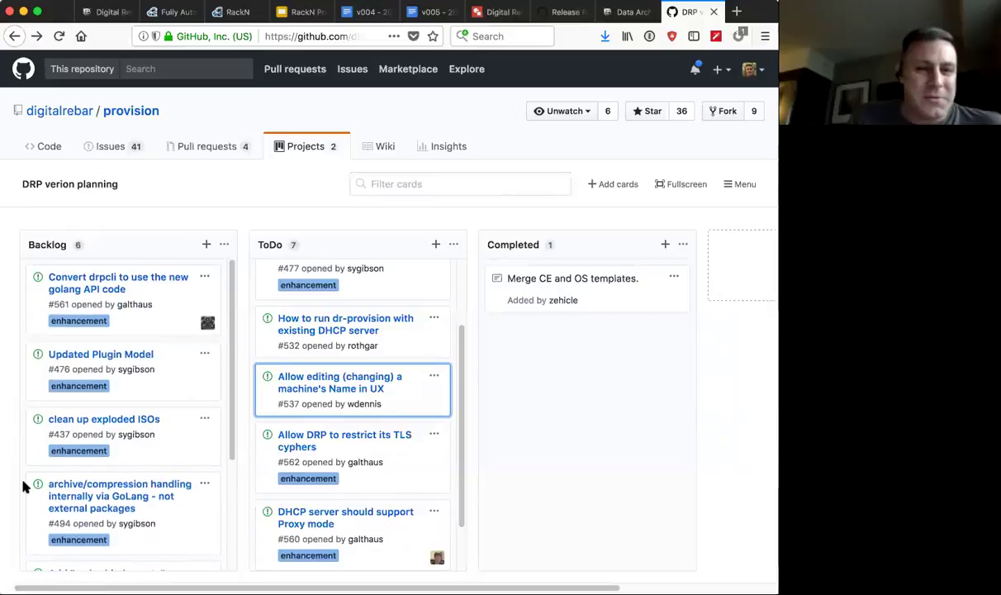
scroll(23, 487, down, 3)
scroll(23, 487, down, 1)
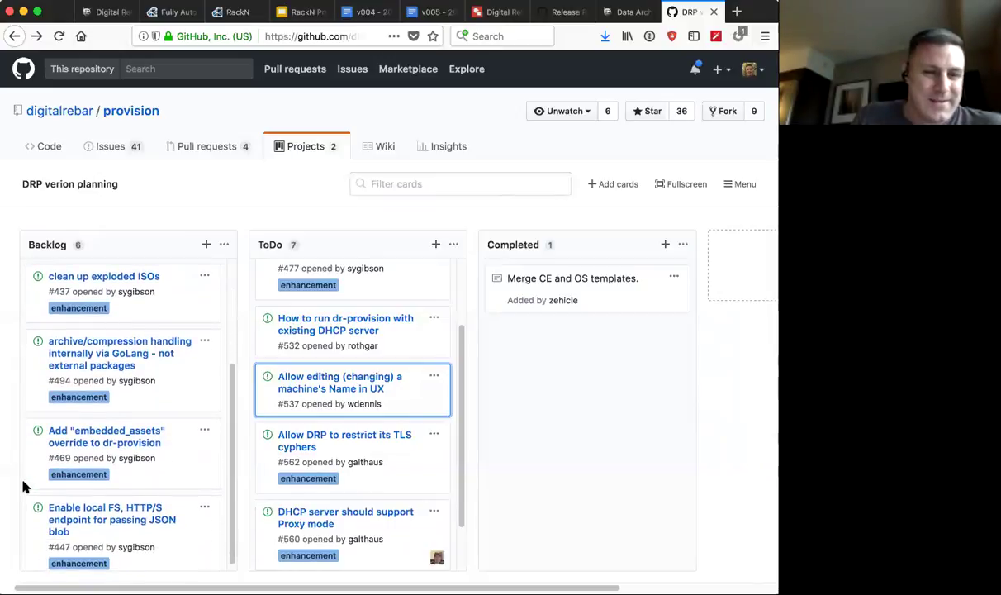
scroll(23, 487, down, 1)
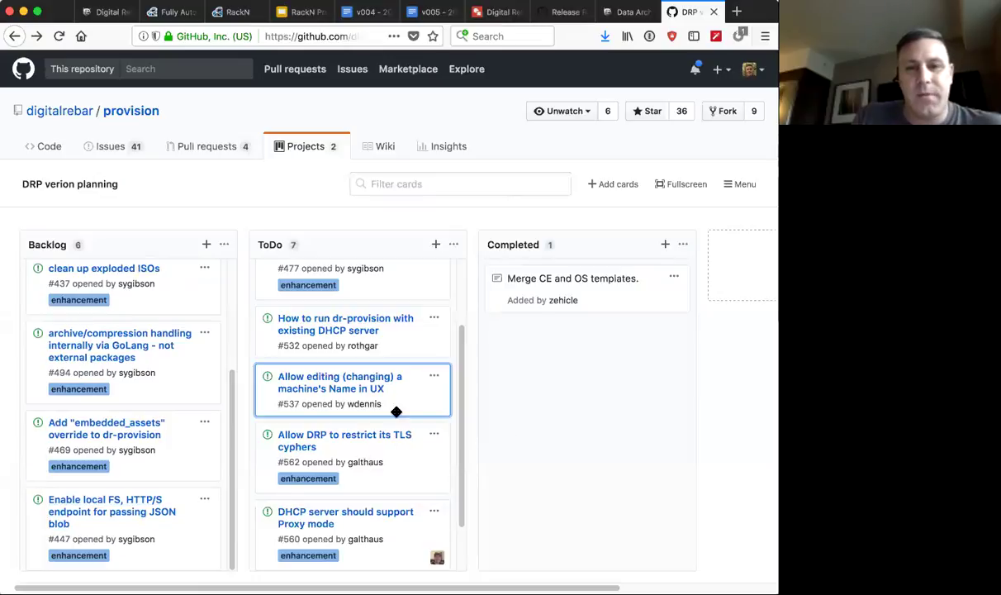
scroll(416, 338, down, 3)
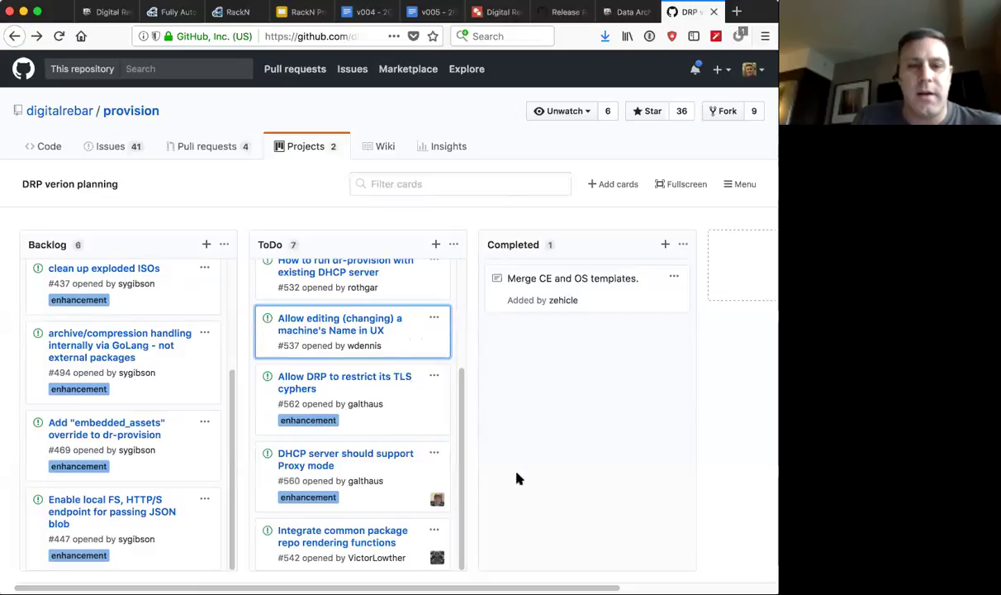
click(462, 288)
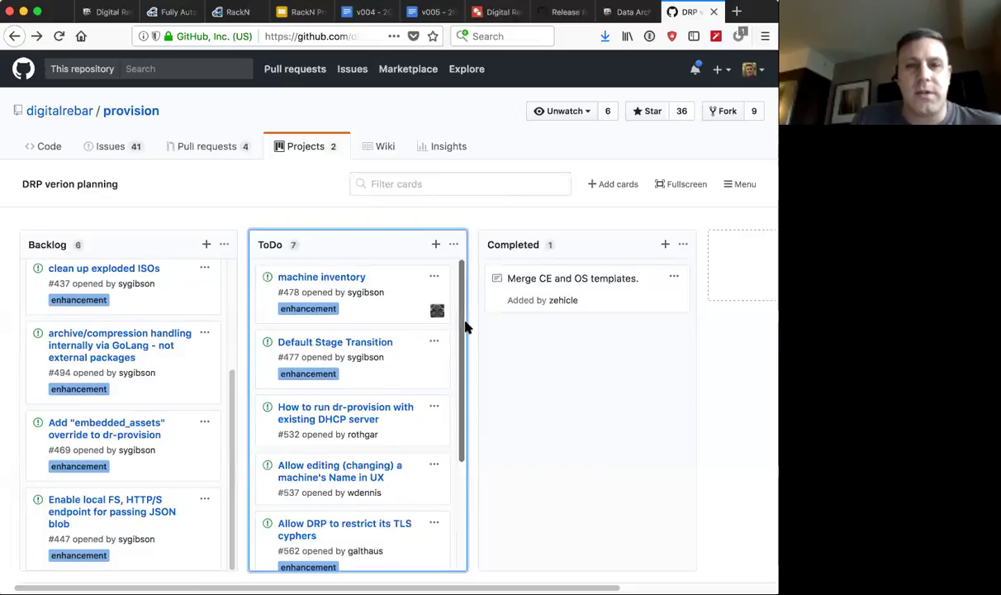
scroll(465, 347, down, 2)
scroll(467, 369, down, 2)
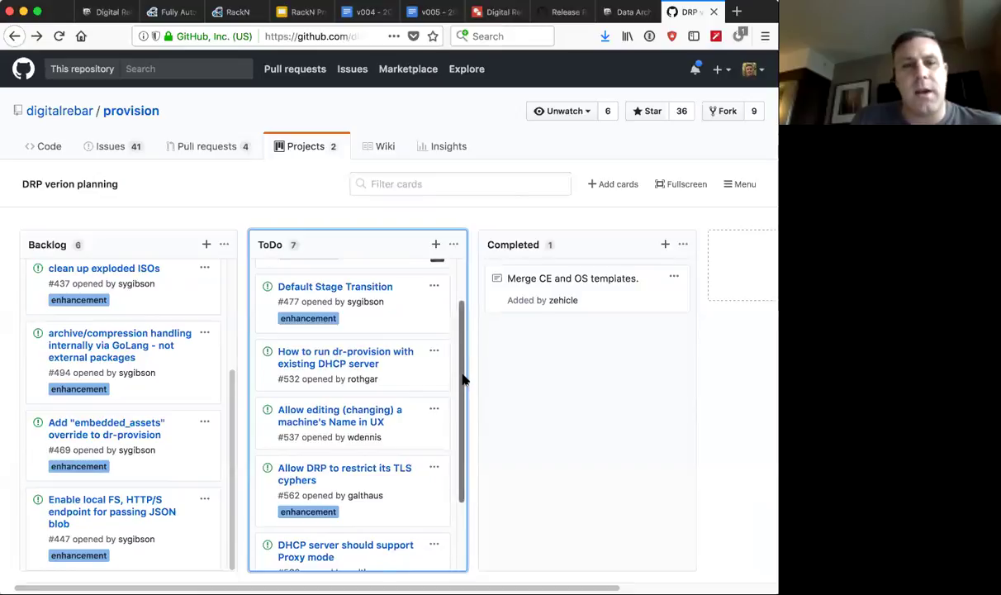
scroll(463, 380, down, 3)
scroll(463, 405, up, 1)
scroll(462, 425, down, 3)
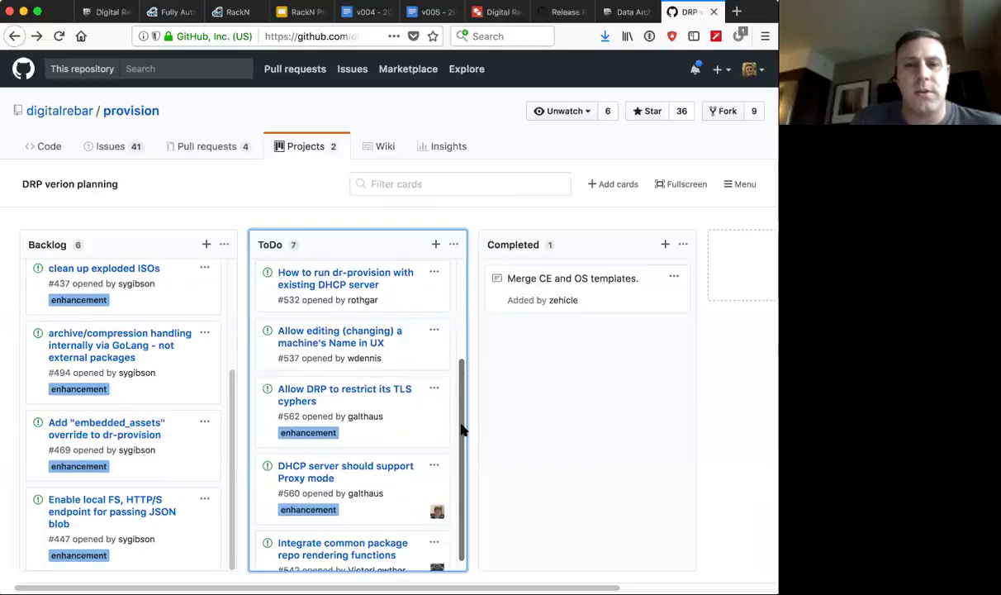
scroll(409, 297, down, 1)
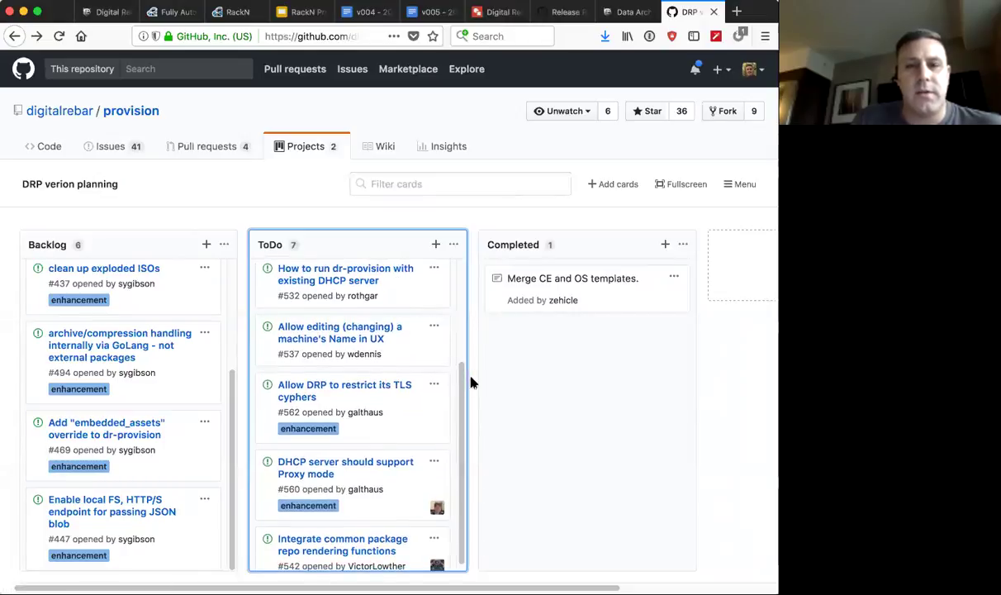
scroll(463, 396, down, 1)
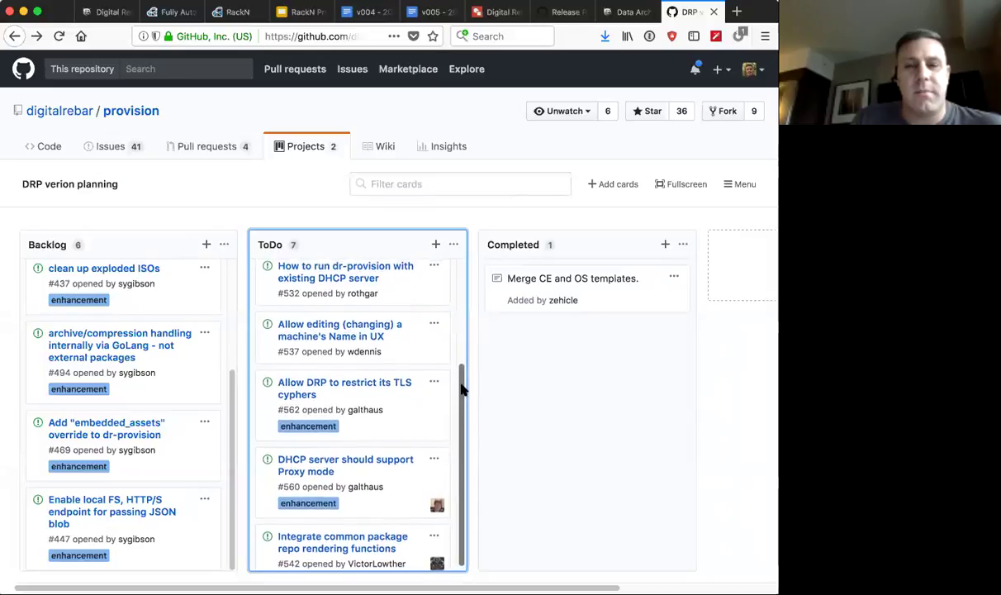
scroll(464, 396, down, 1)
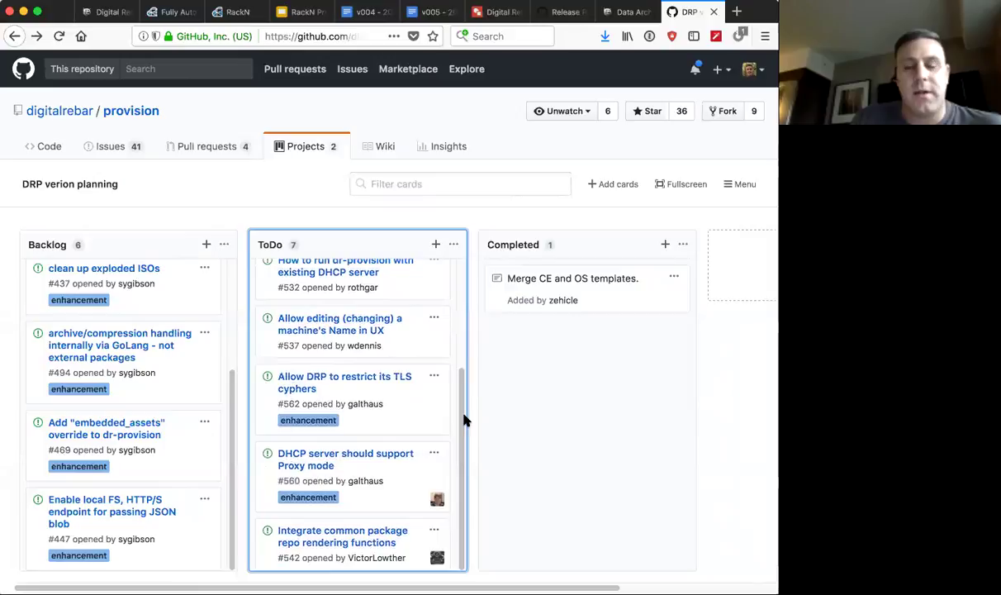
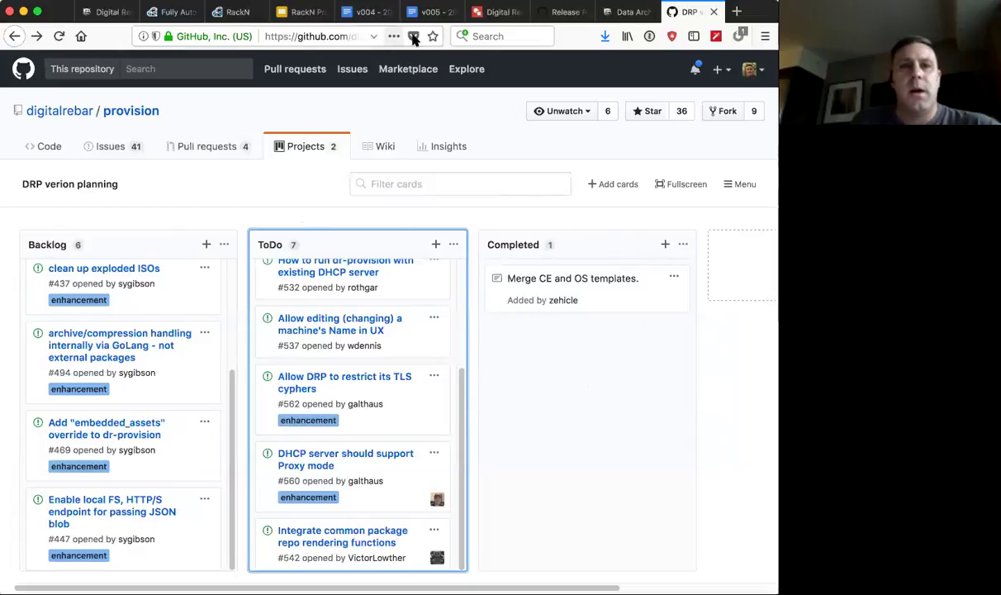
Step: Read through the v005 meeting notes to the wrap-up links and Next Time section, then switch to RackN Portal
click(431, 12)
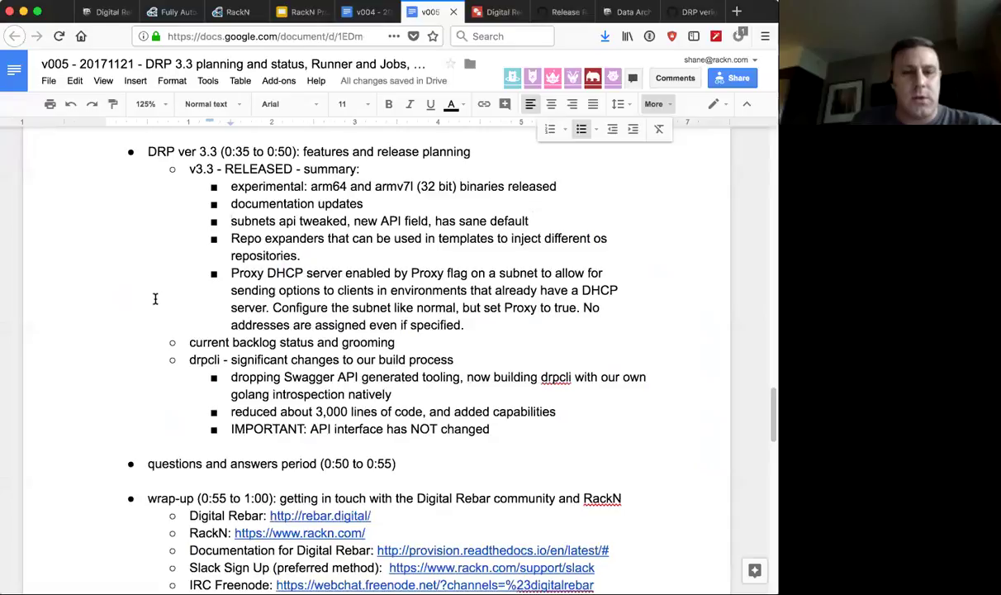
scroll(257, 358, down, 5)
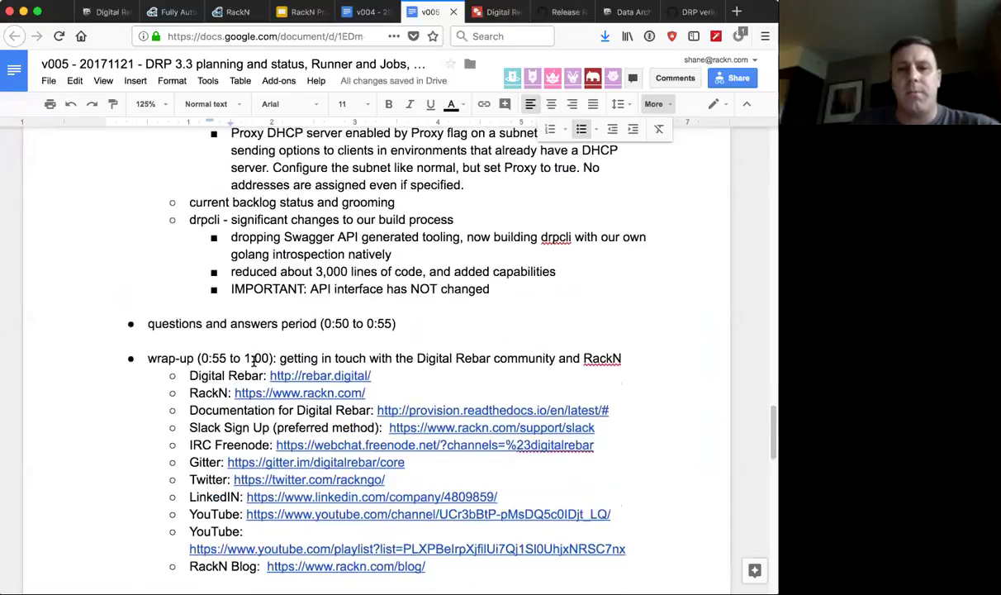
scroll(112, 354, down, 3)
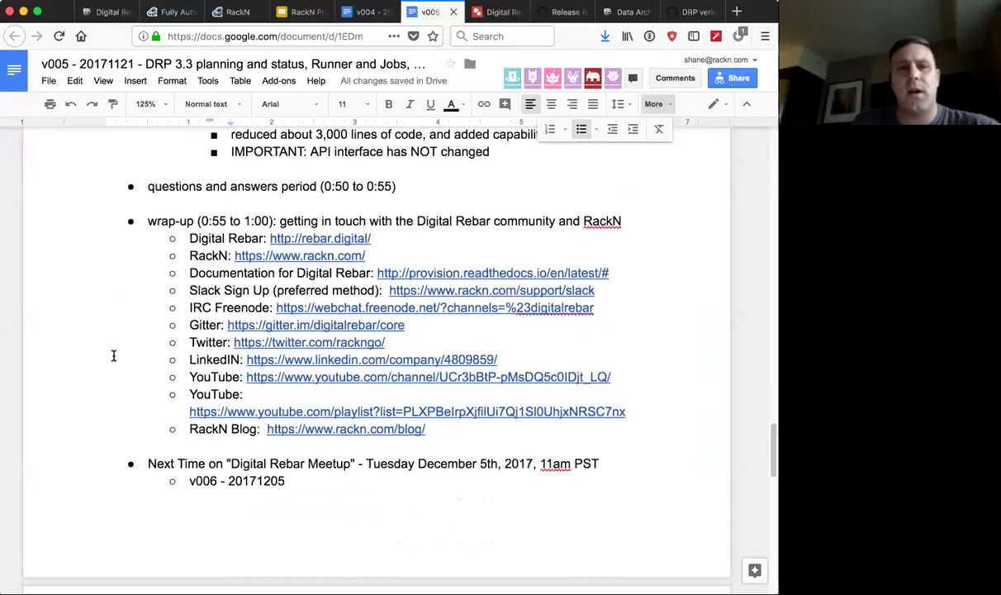
scroll(107, 257, down, 1)
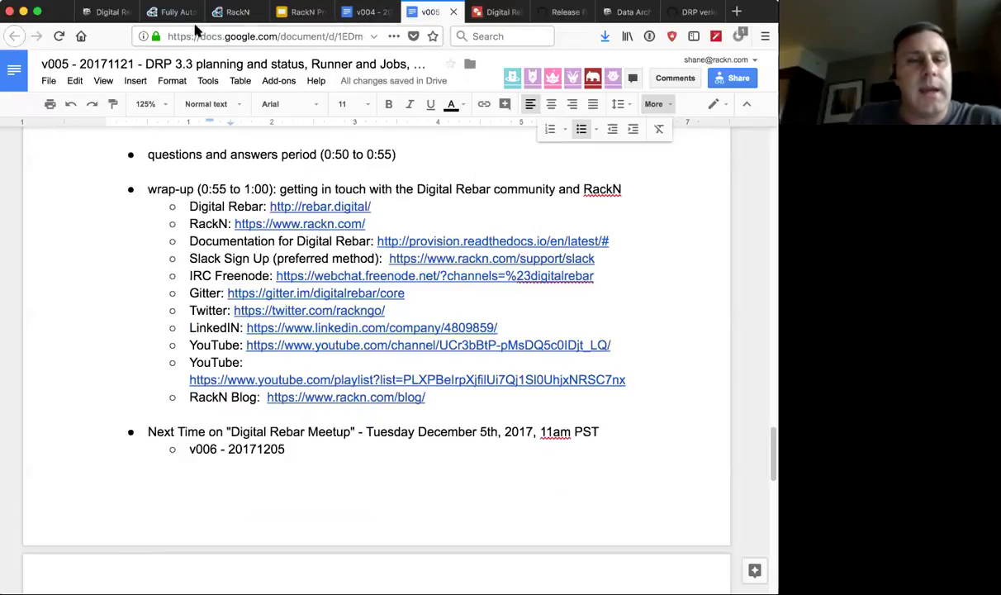
key(super+3)
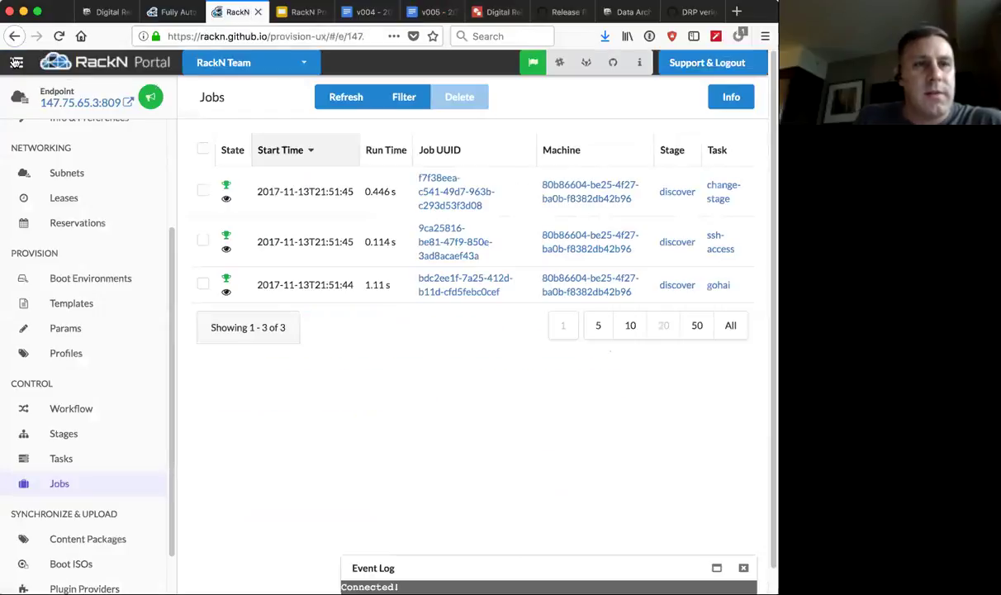
Step: Go to the Organization Endpoints page from the navigation drawer
click(15, 62)
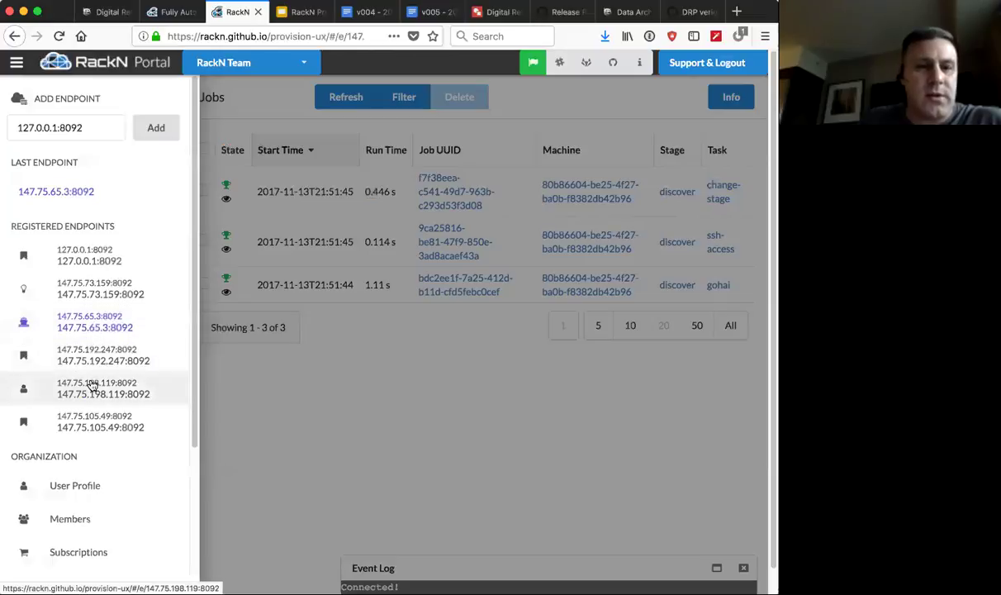
scroll(91, 386, down, 4)
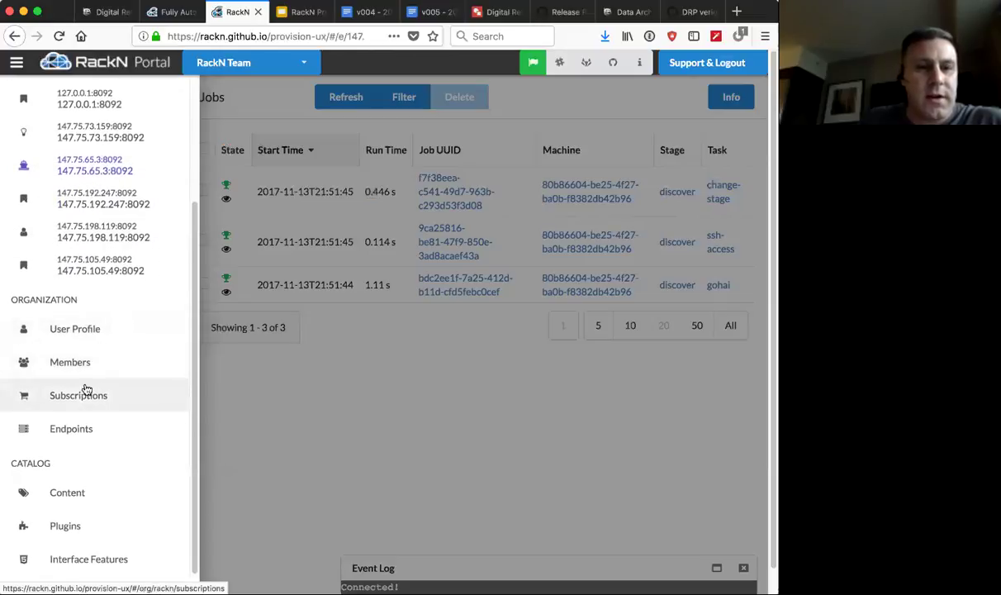
click(70, 426)
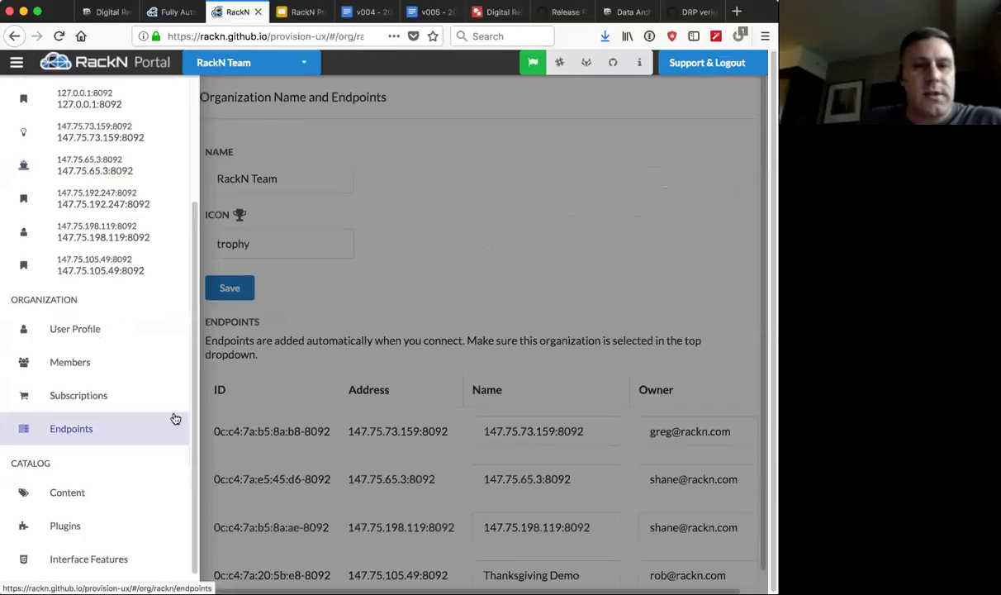
Step: Rename the 147.75.65.3:8092 endpoint to the user's own '5min-drp demo' name and save it
click(519, 236)
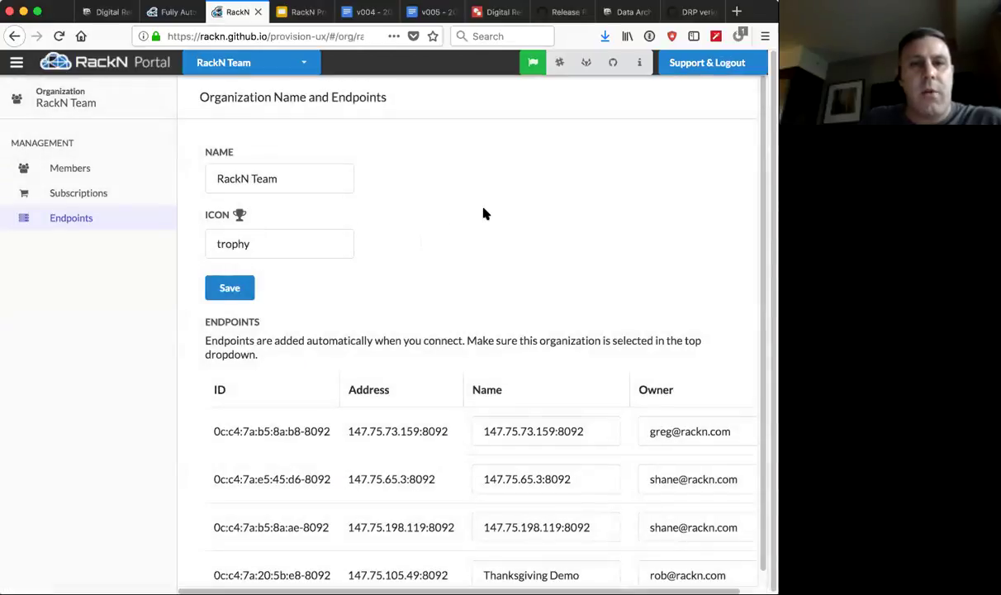
scroll(484, 214, down, 2)
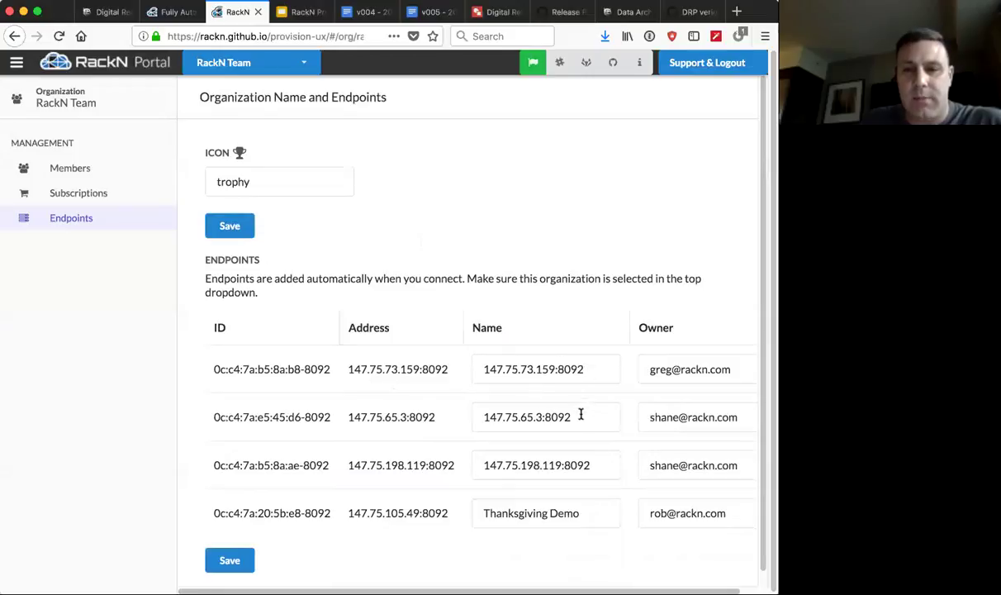
drag(580, 416, 456, 419)
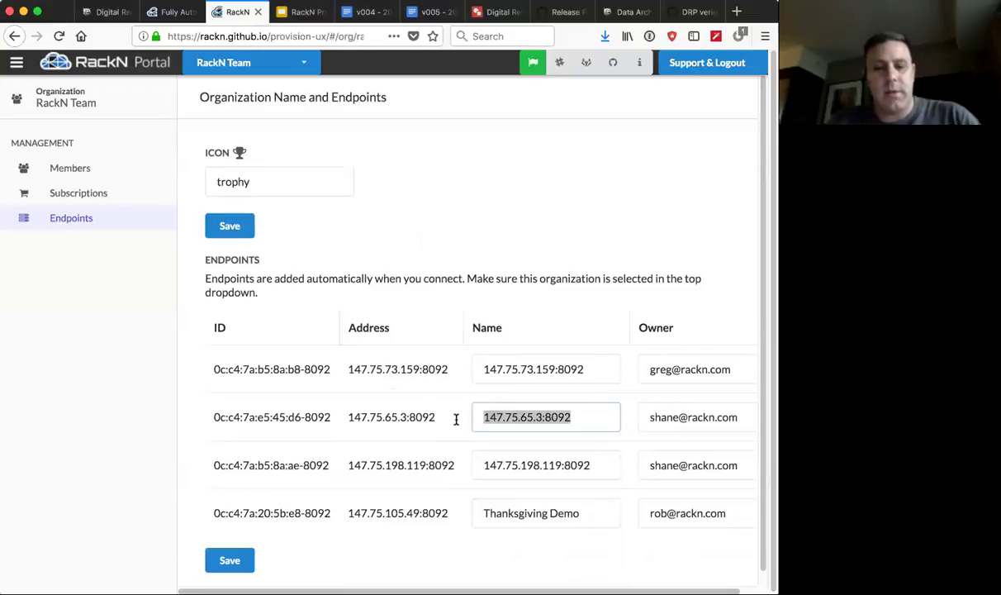
text(shane's 5min)
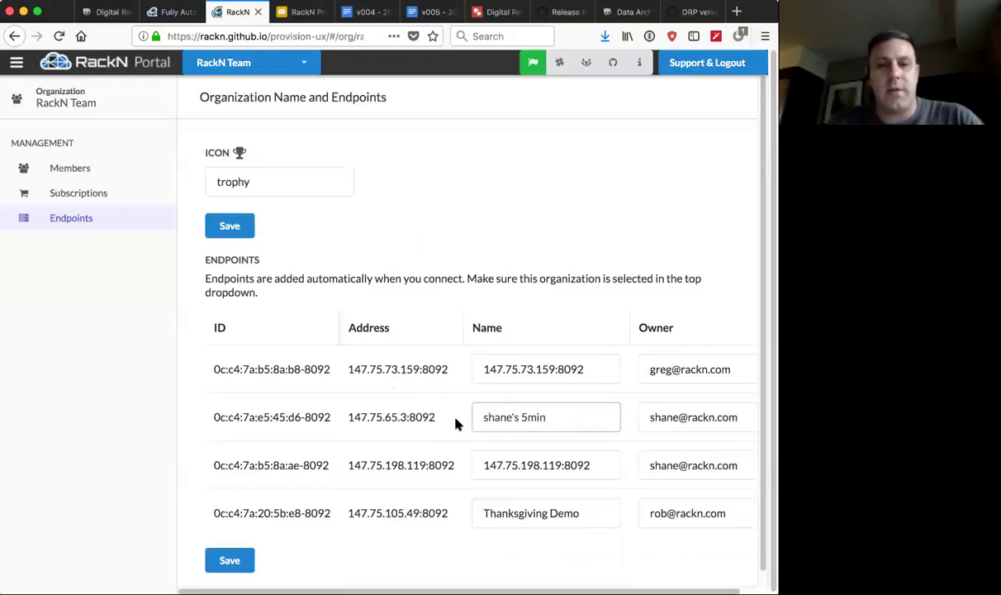
text(-drp demo)
click(229, 562)
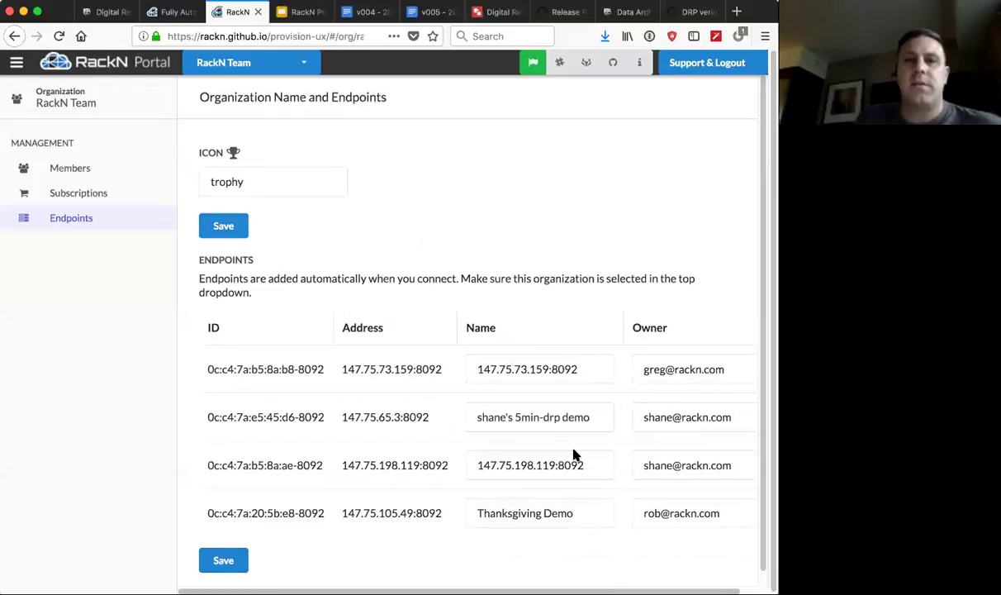
Step: Connect to the 147.75.65.3:8092 endpoint to bring up its Jobs page
scroll(636, 438, right, 5)
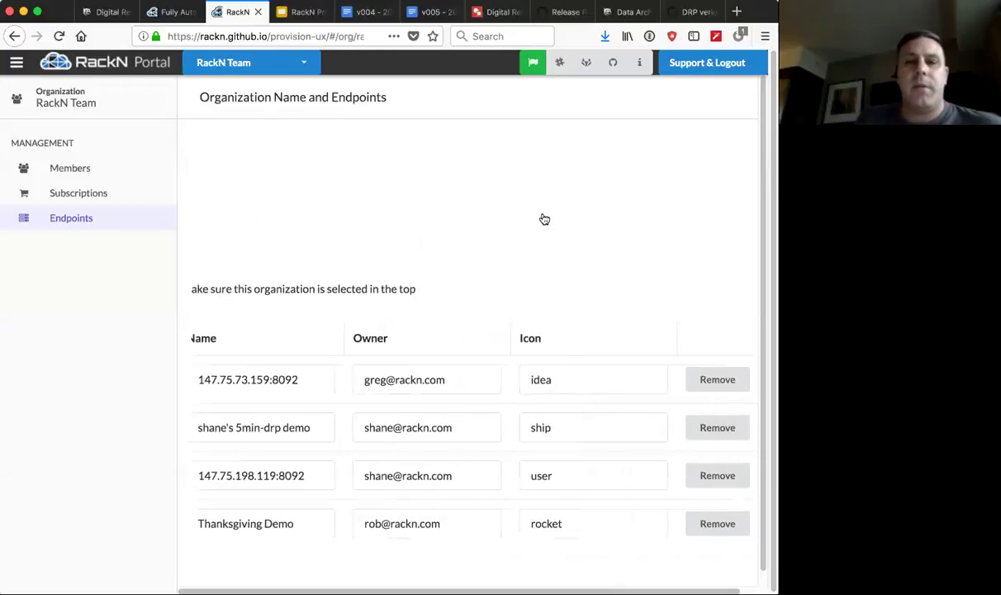
scroll(303, 430, left, 5)
click(304, 426)
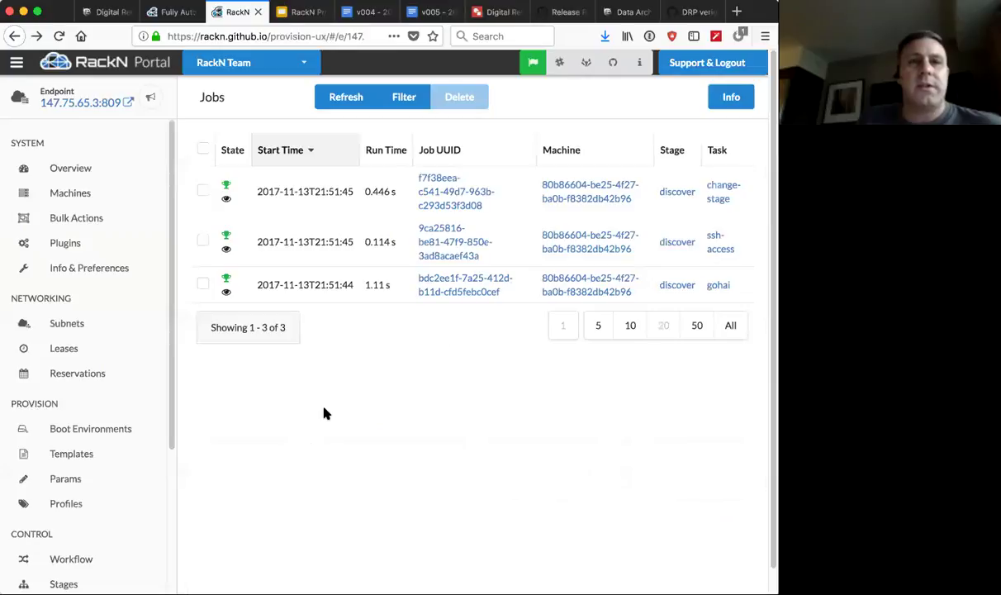